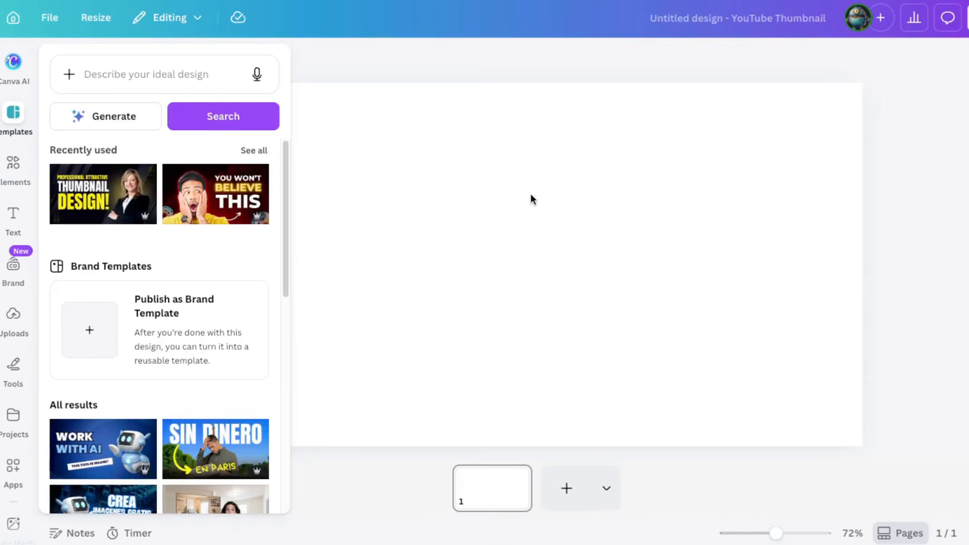
Step: Add the recently used grilled food photo with the white background to the blank page, enlarge it and centre it
left_click(530, 200)
left_click(13, 163)
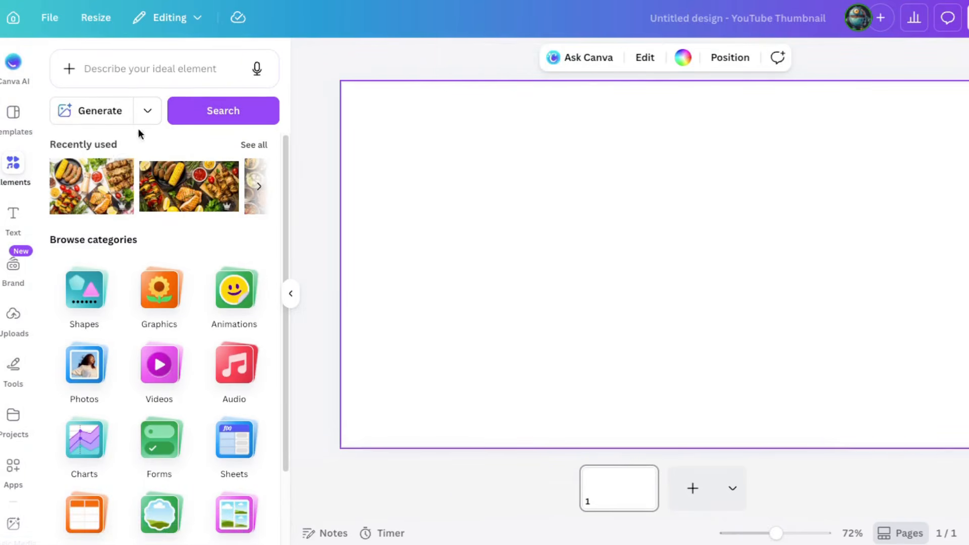
left_click(90, 181)
left_click_drag(584, 240, 481, 204)
left_click_drag(776, 371, 920, 445)
left_click_drag(742, 343, 731, 325)
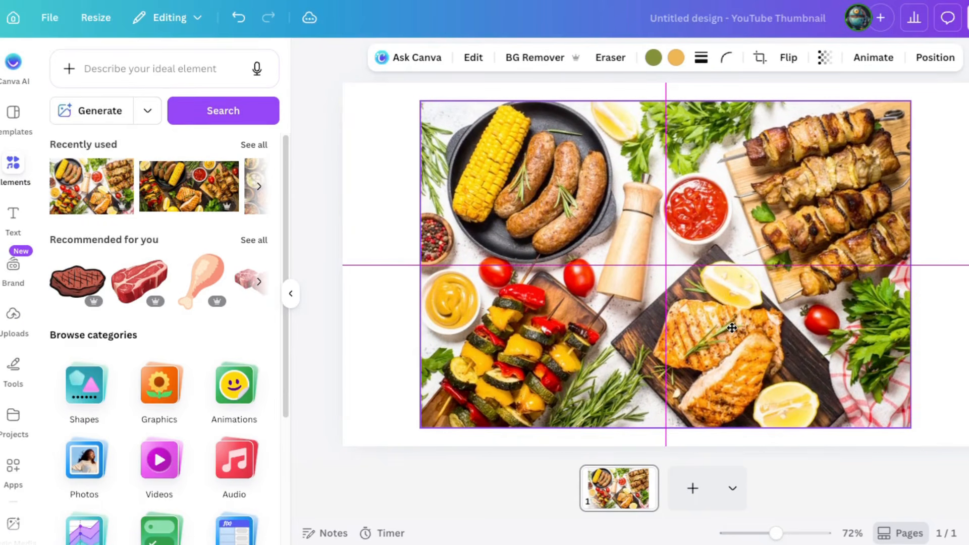
left_click(444, 440)
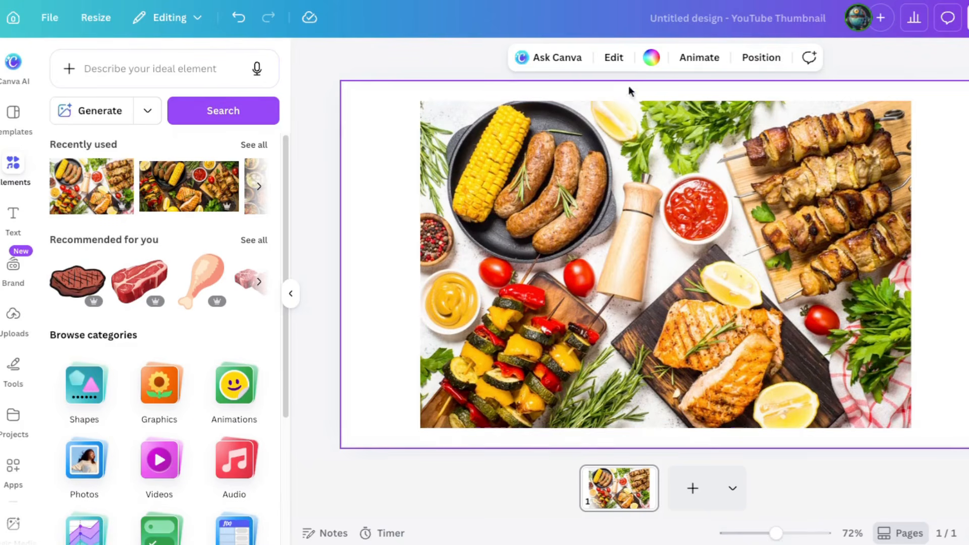
Step: Select the food photo and show the full list of its image editing tools
left_click(609, 243)
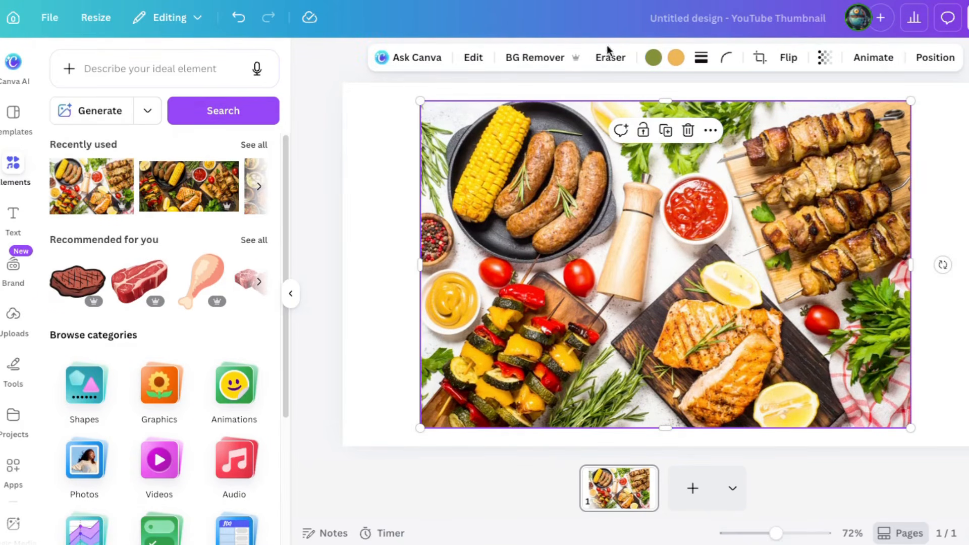
left_click(472, 59)
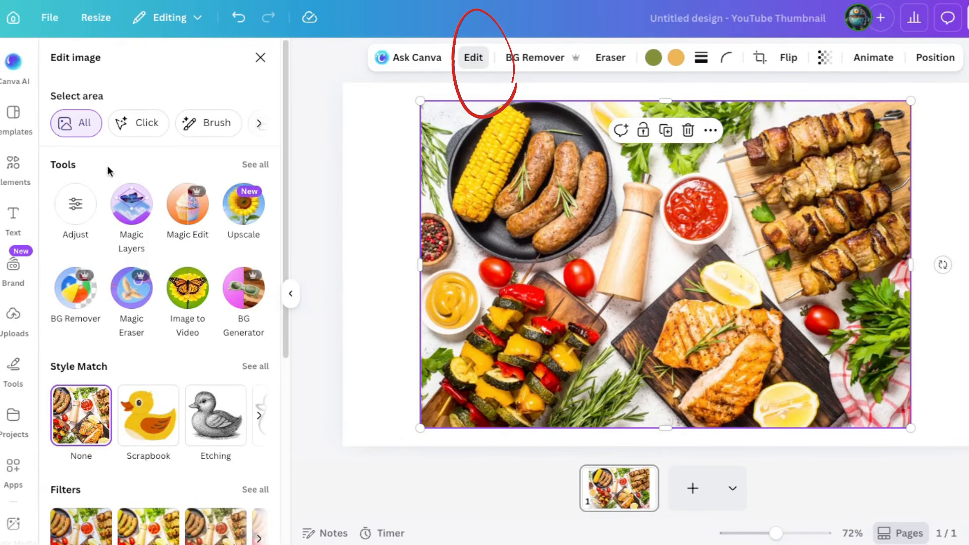
left_click(255, 165)
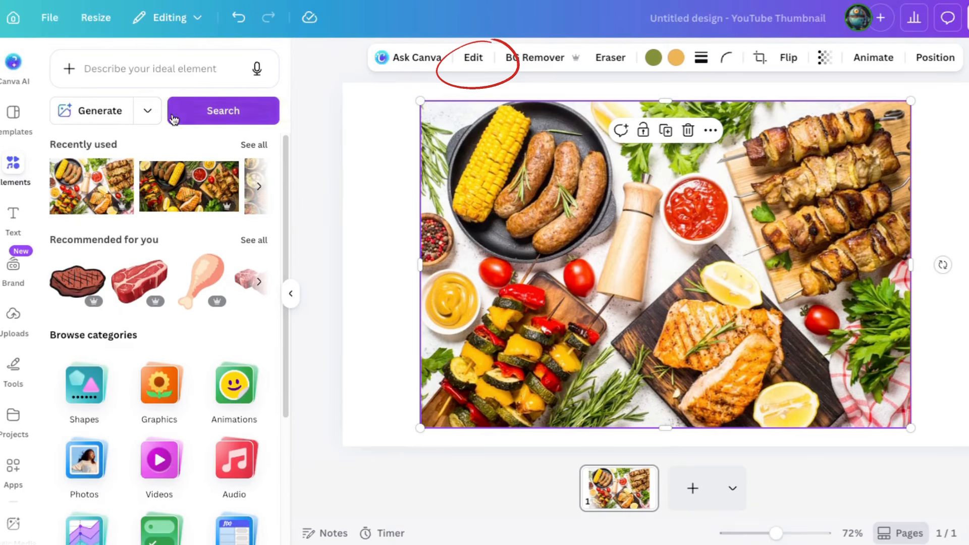
left_click(472, 59)
left_click(254, 162)
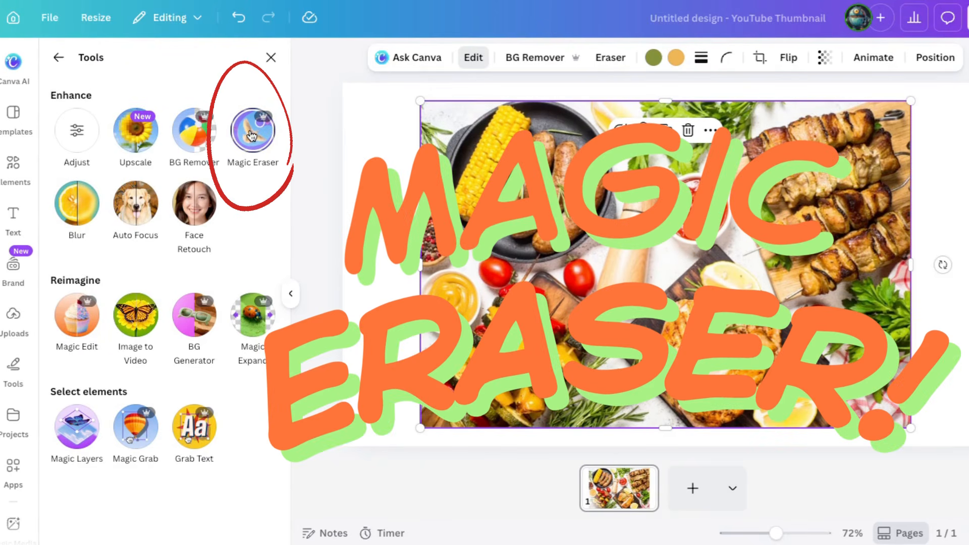
Step: Erase the tomato beside the wooden pepper mill with Magic Eraser, using the Click area selection
left_click(252, 132)
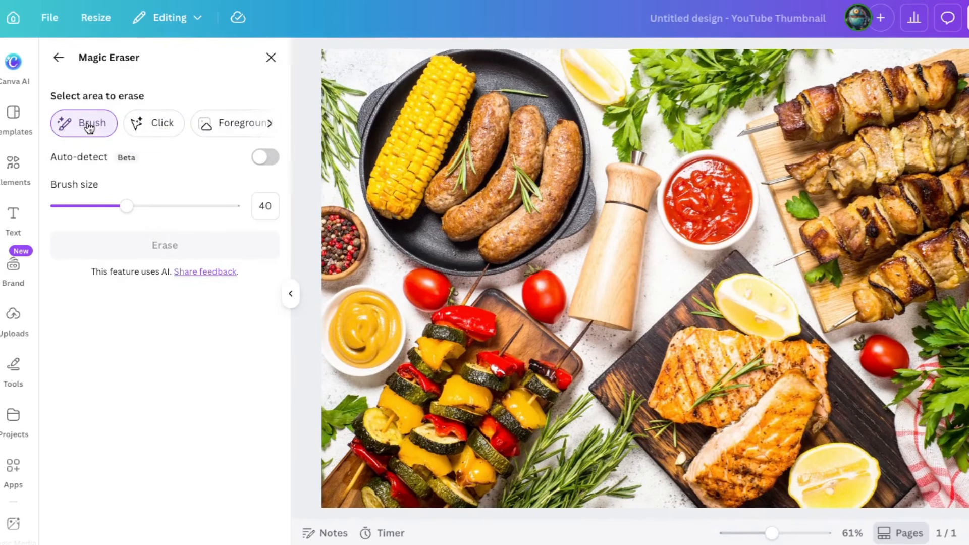
left_click(153, 127)
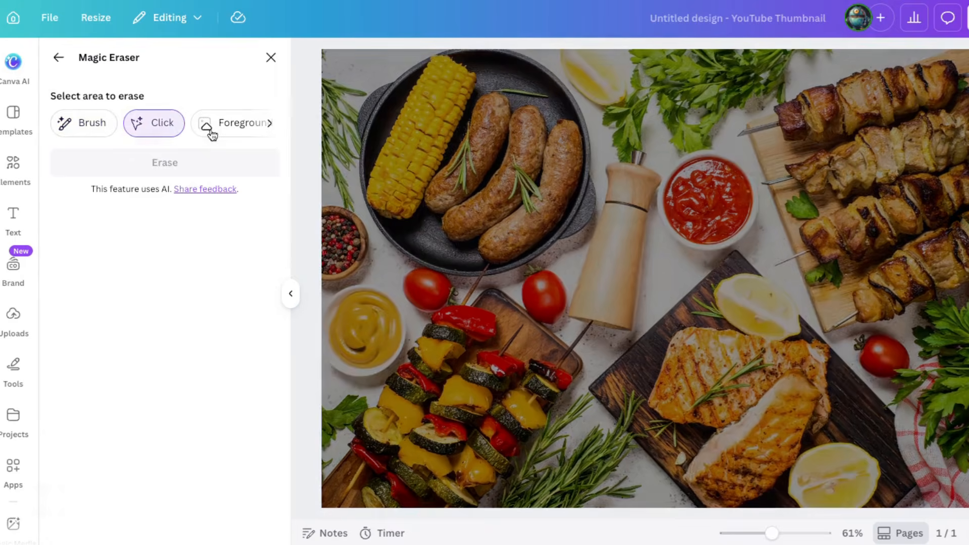
left_click(269, 126)
left_click(284, 127)
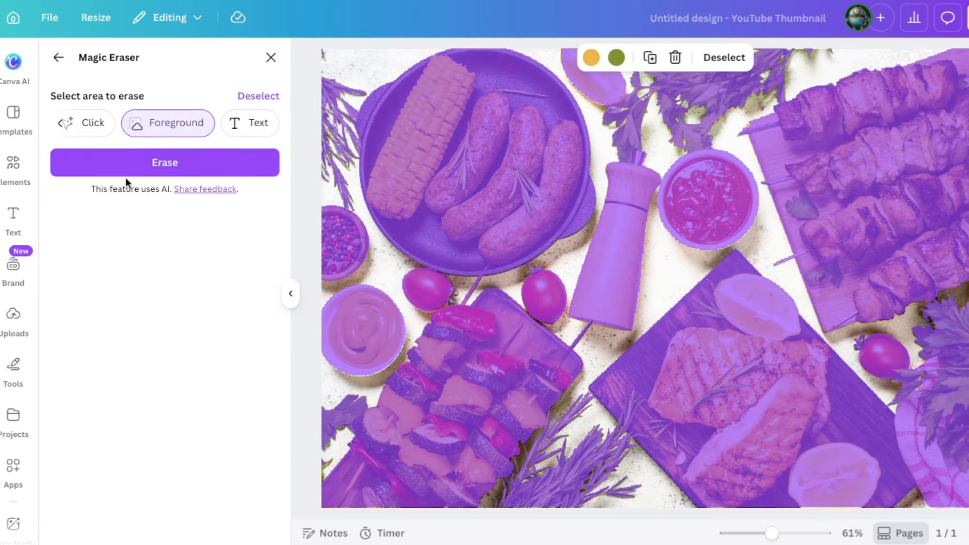
left_click(82, 126)
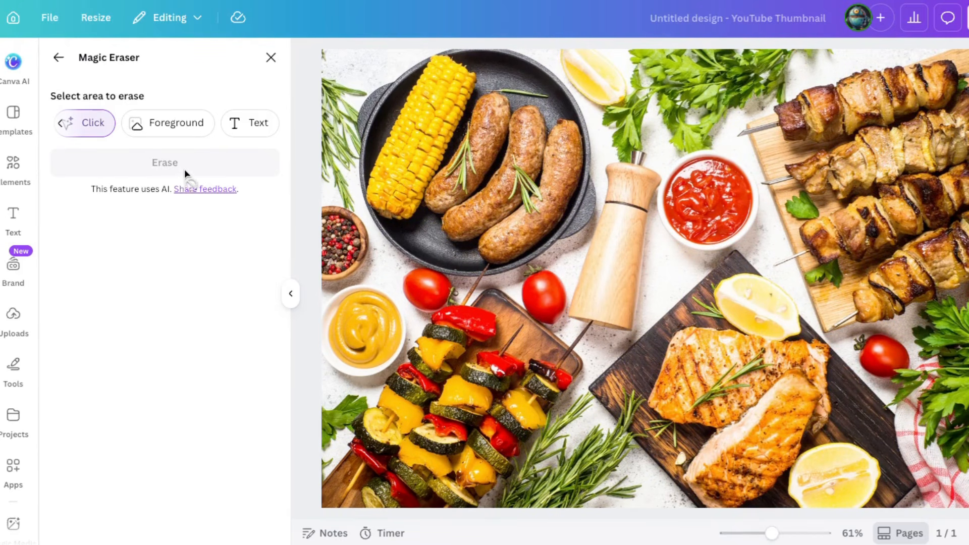
left_click(544, 297)
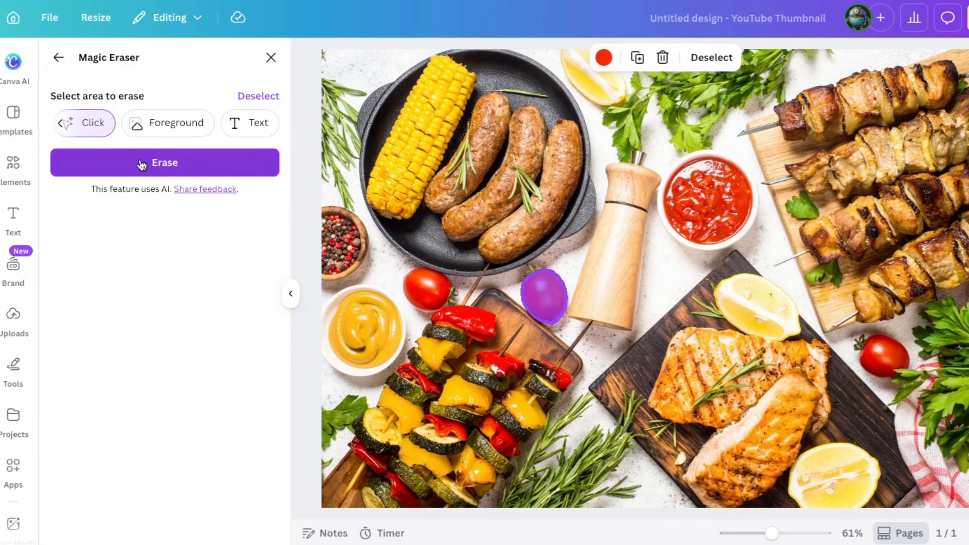
left_click(161, 164)
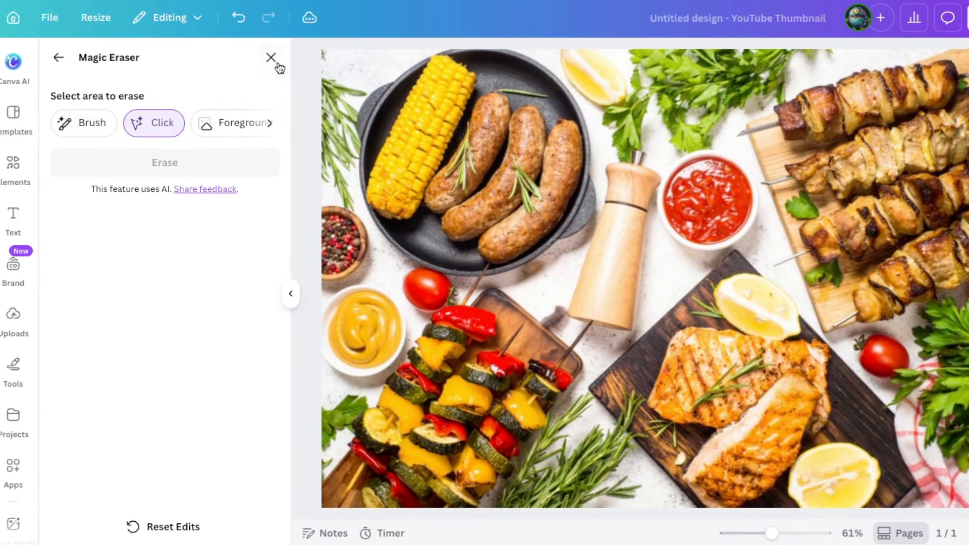
Step: Switch from Magic Eraser to Magic Edit and set its area selection to Click
left_click(55, 59)
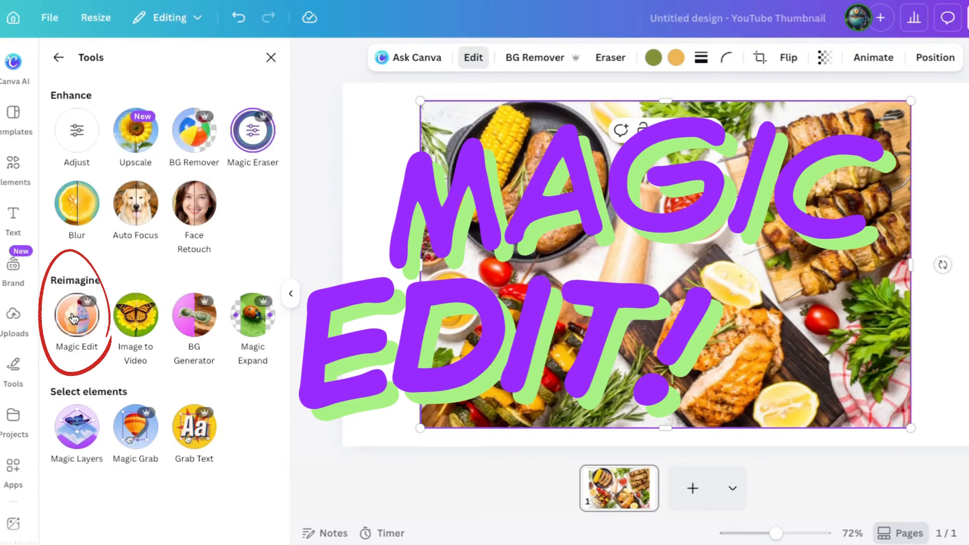
left_click(74, 317)
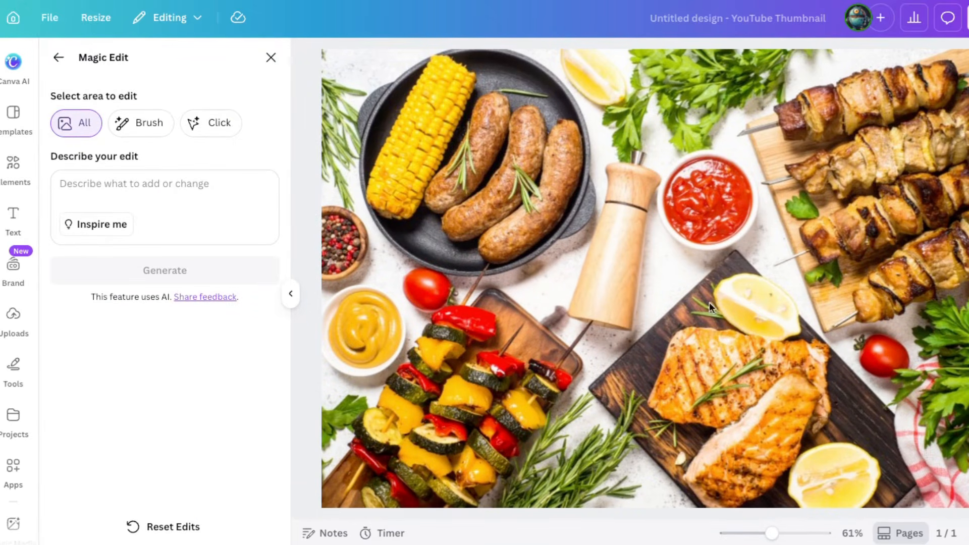
left_click(145, 124)
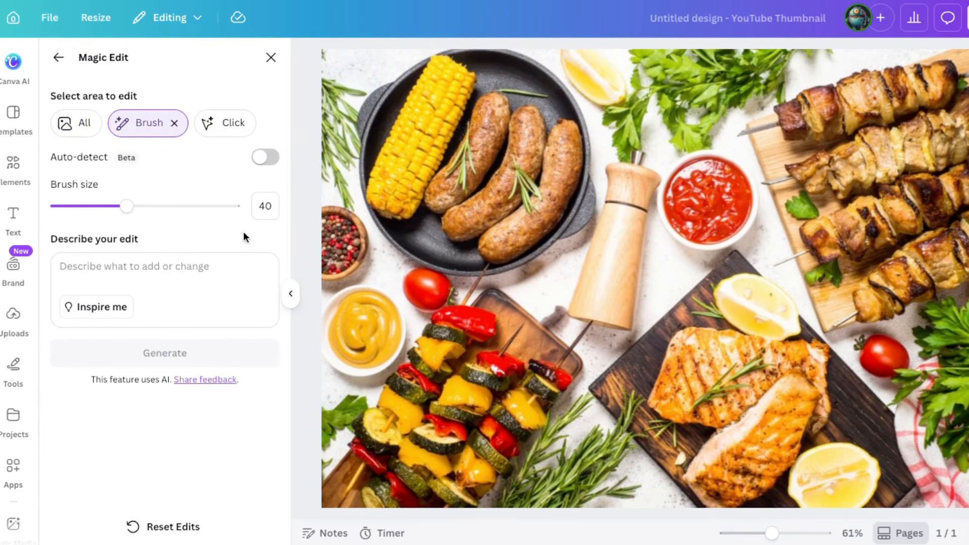
left_click(226, 124)
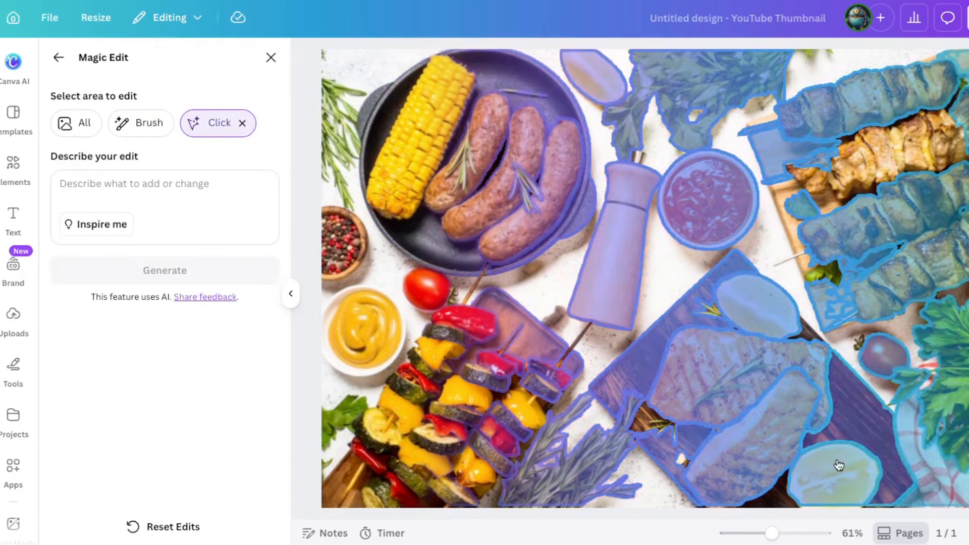
Step: Select the two lemon pieces on the dark cutting board and generate an edit with the prompt "make them limes"
left_click(749, 317)
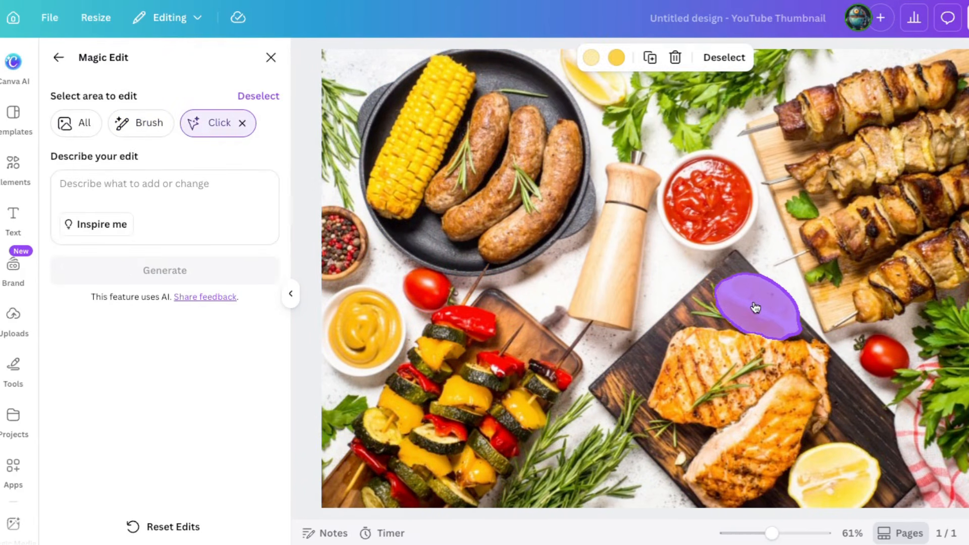
left_click(840, 467)
left_click(86, 192)
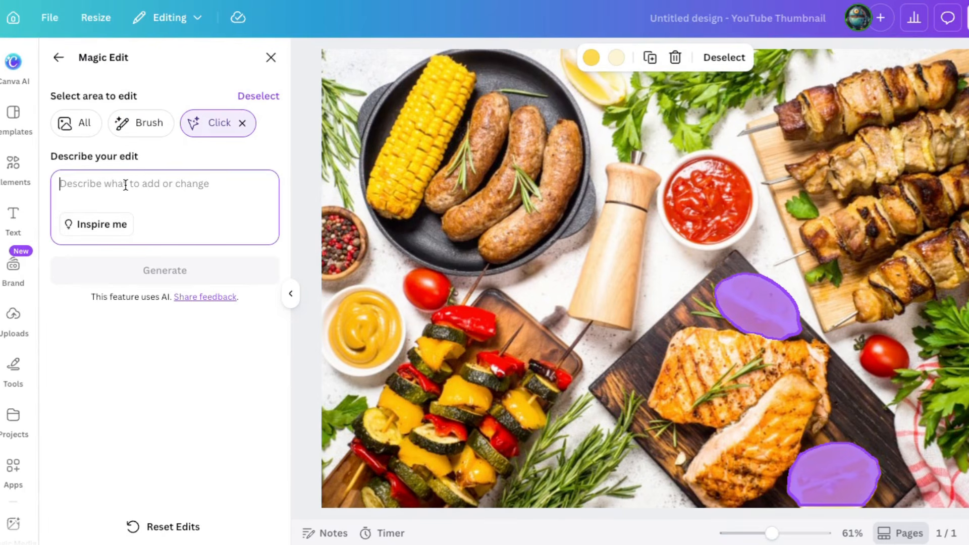
type("make them l")
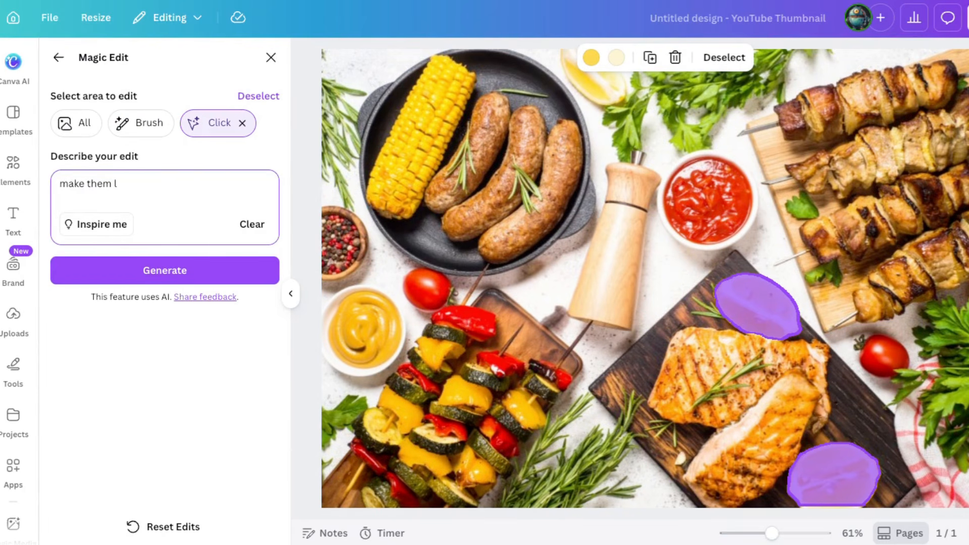
type("imes")
left_click(164, 270)
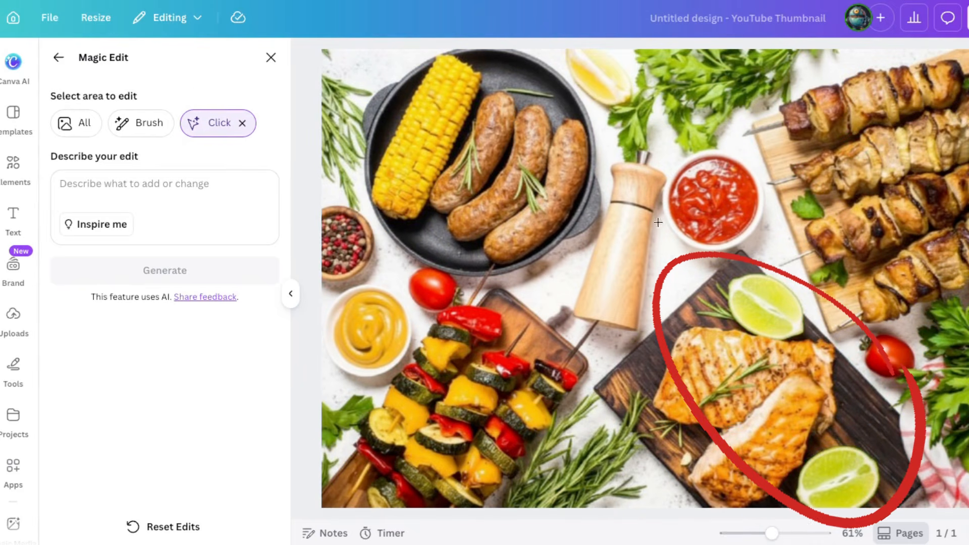
Step: Generate a Magic Expand of the photo at the Whole Page size
left_click(59, 57)
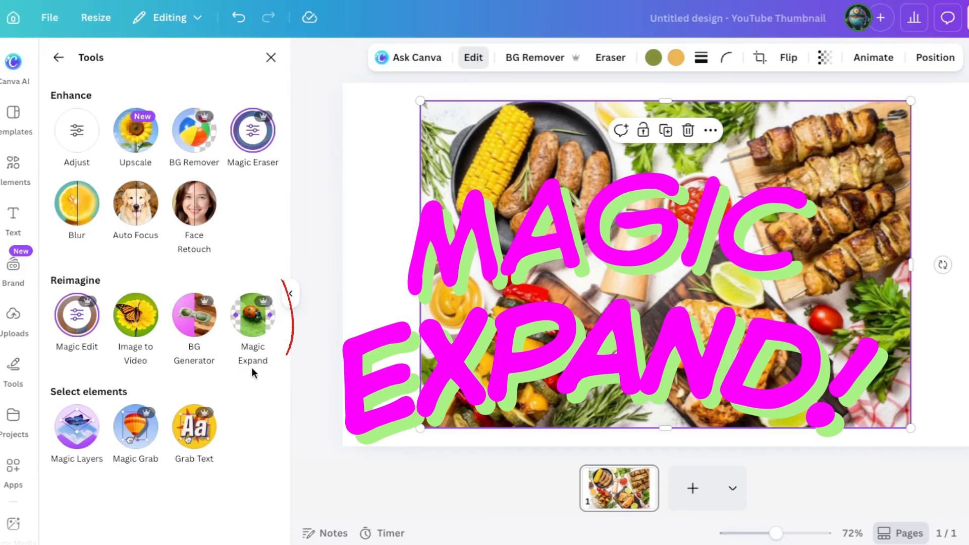
left_click(254, 318)
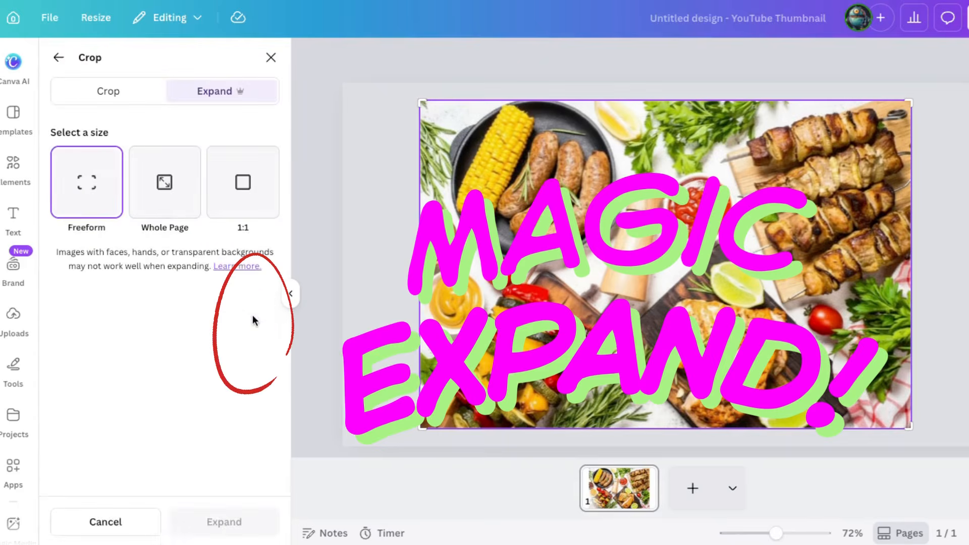
left_click(162, 191)
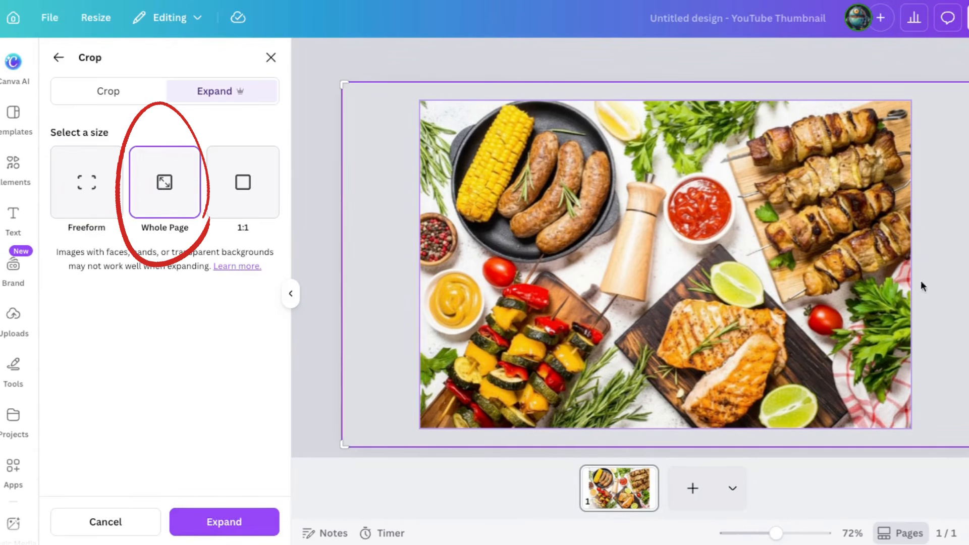
left_click(224, 522)
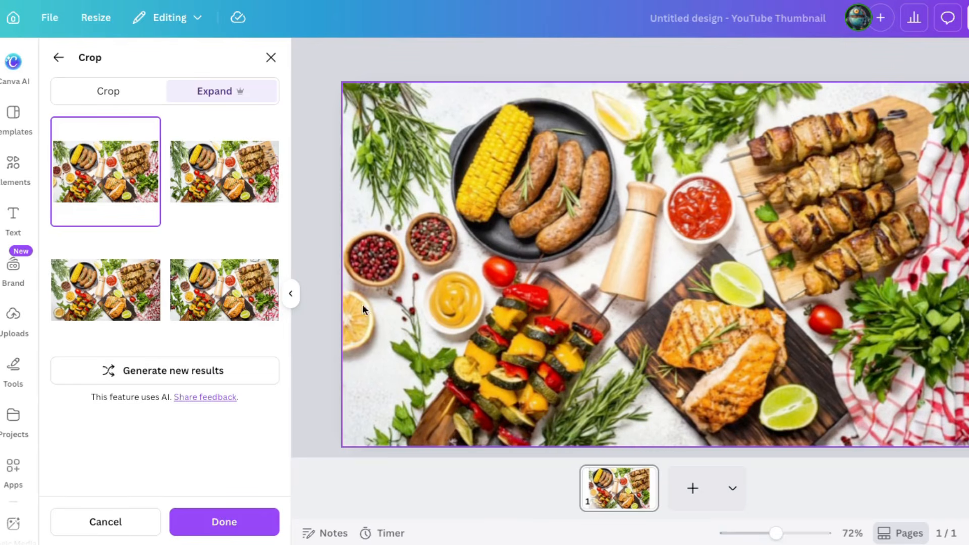
Step: Compare the generated expansions and apply the fourth one, with red berries along the photo's left edge
left_click(204, 182)
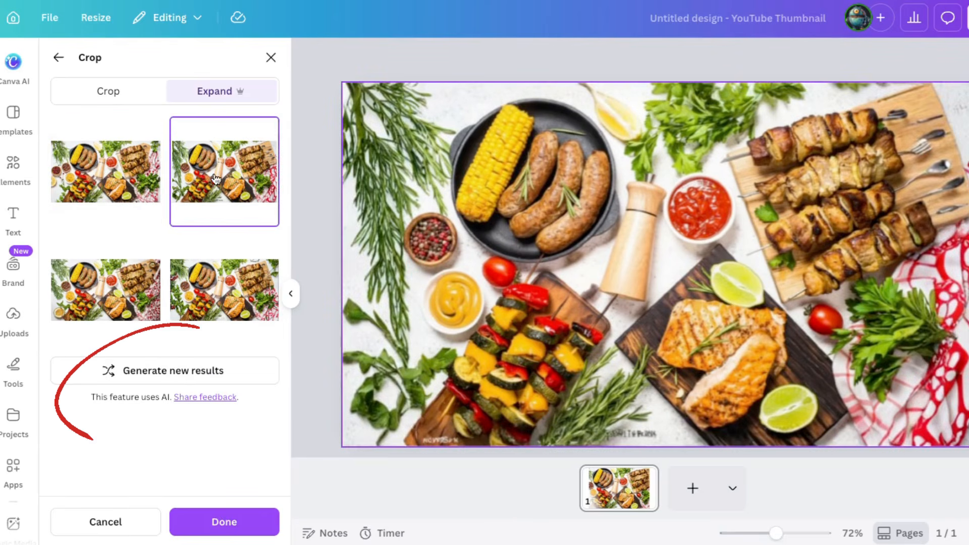
left_click(106, 290)
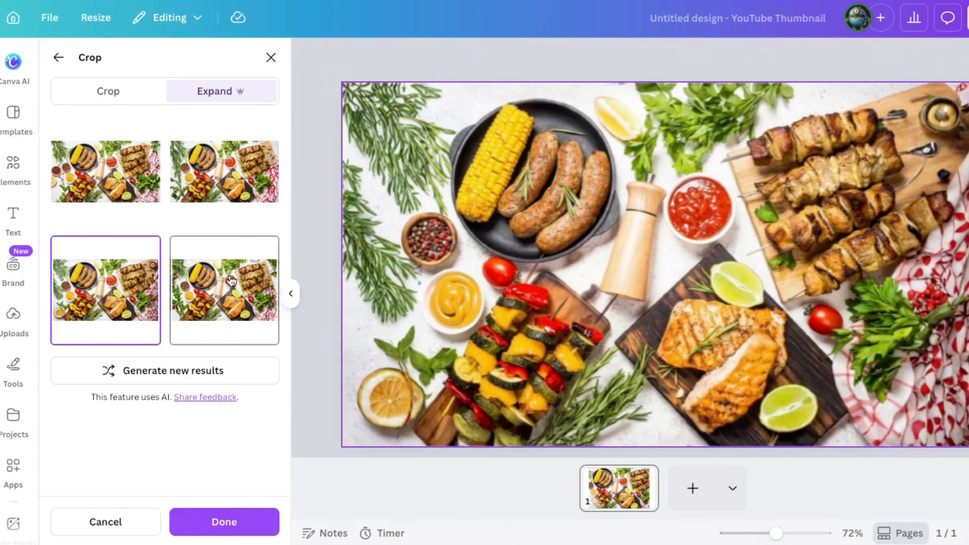
left_click(229, 305)
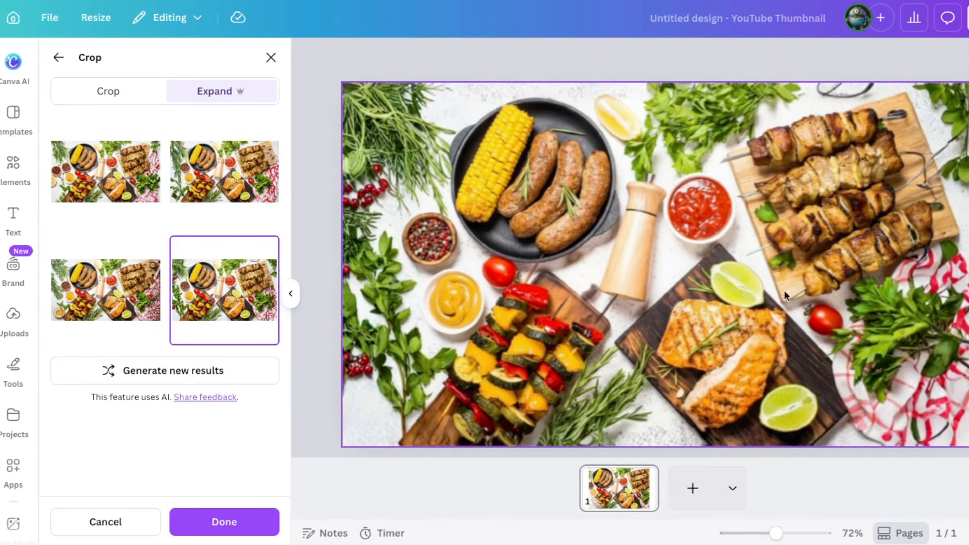
left_click(219, 528)
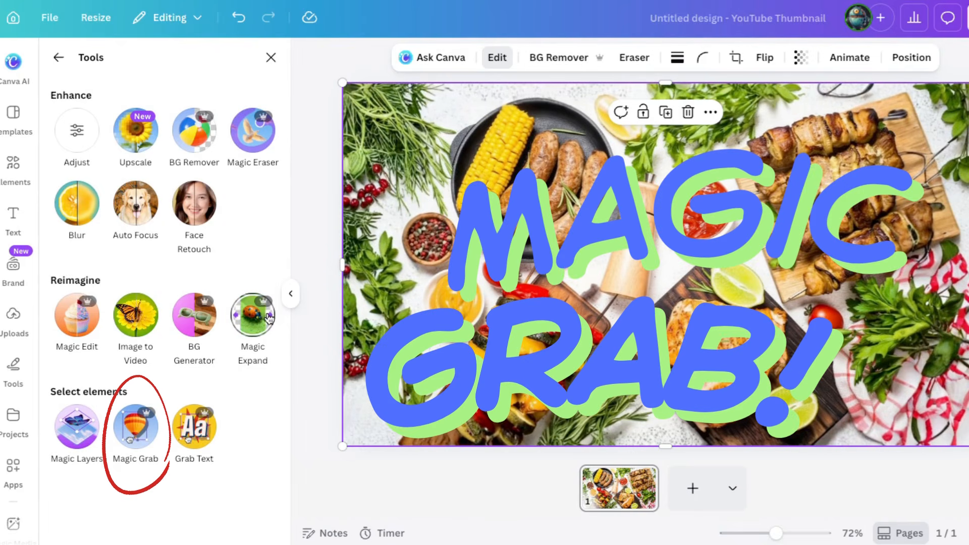
Step: Separate the bowl of peppercorns from the photo with Magic Grab and shift it slightly up and to the left
left_click(134, 433)
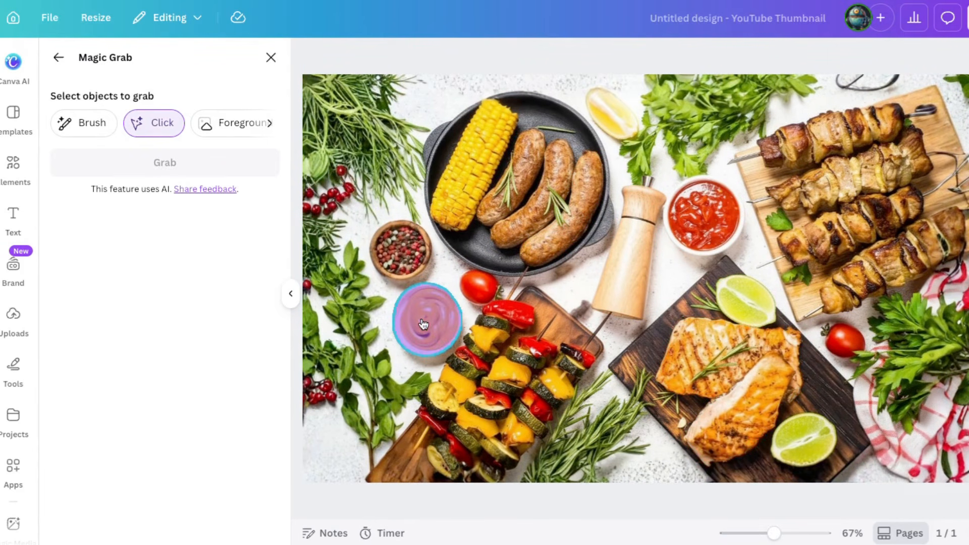
left_click(400, 250)
left_click(156, 162)
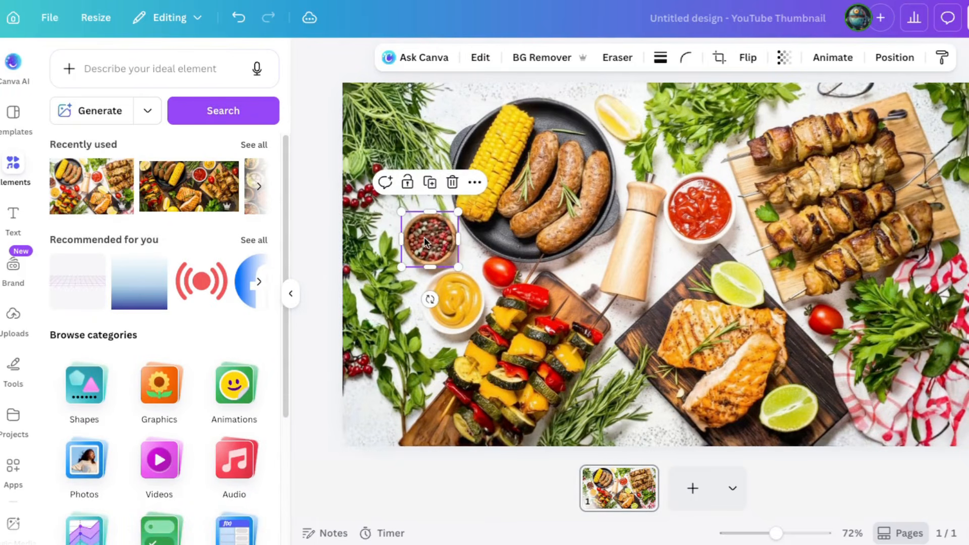
mouse_move(424, 237)
left_mouse_down()
mouse_move(494, 117)
mouse_move(438, 220)
mouse_move(412, 221)
mouse_move(425, 232)
left_mouse_up()
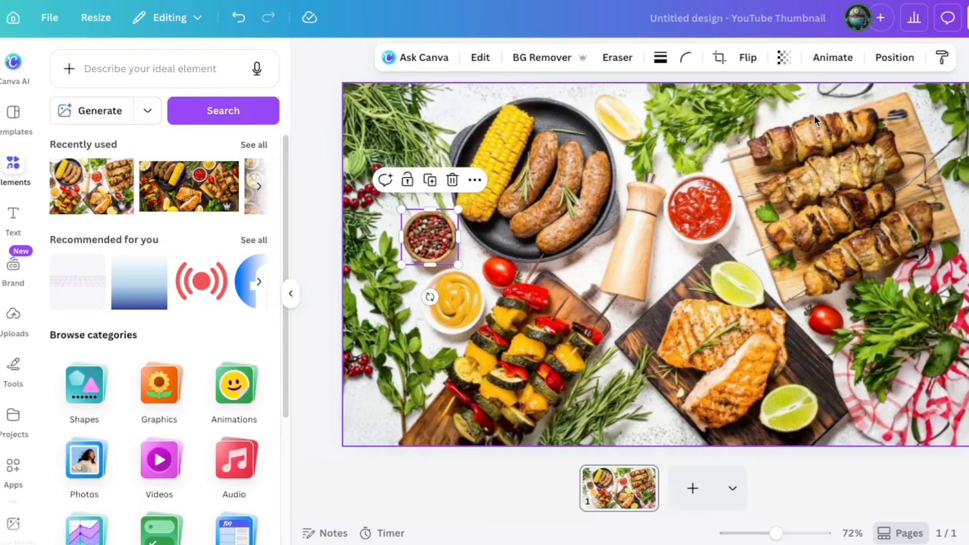
mouse_move(421, 226)
left_mouse_down()
mouse_move(435, 187)
mouse_move(418, 226)
left_mouse_up()
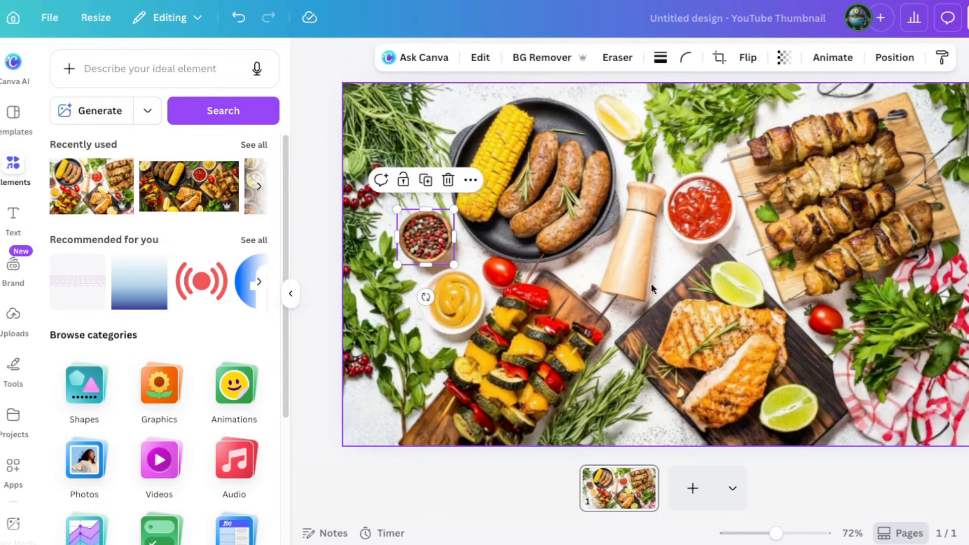
left_click(321, 175)
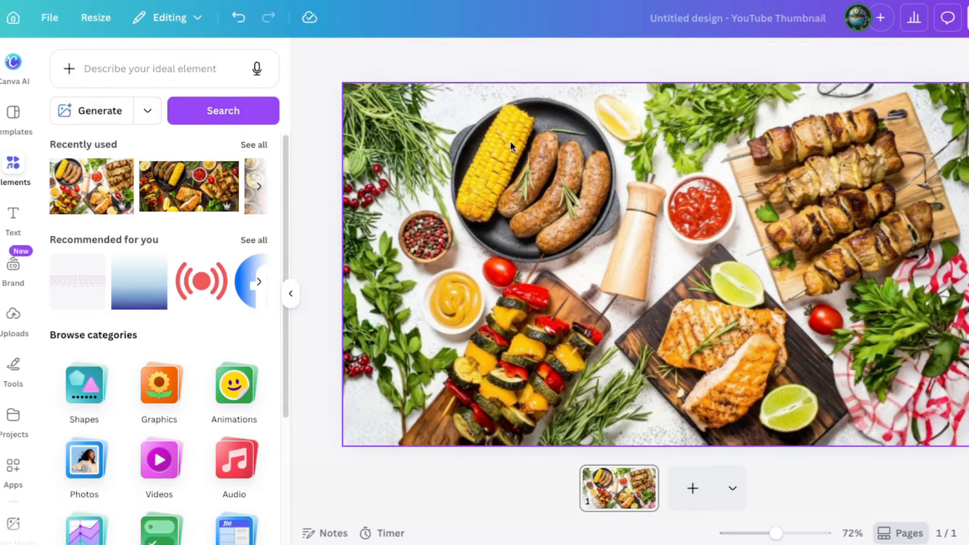
Step: Split the food photo into separate editable layers with Magic Layers and deselect them
left_click(428, 146)
left_click(480, 57)
left_click(249, 162)
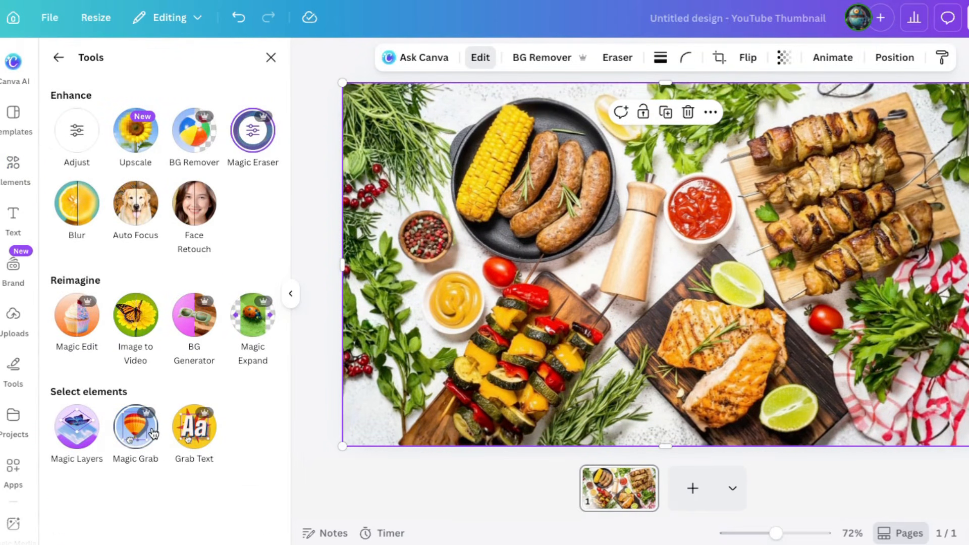
left_click(71, 435)
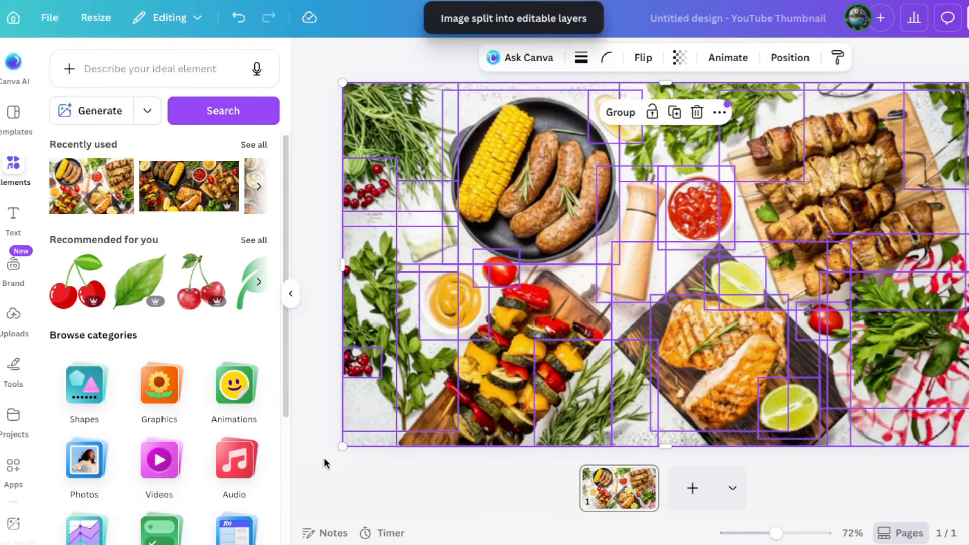
left_click(303, 449)
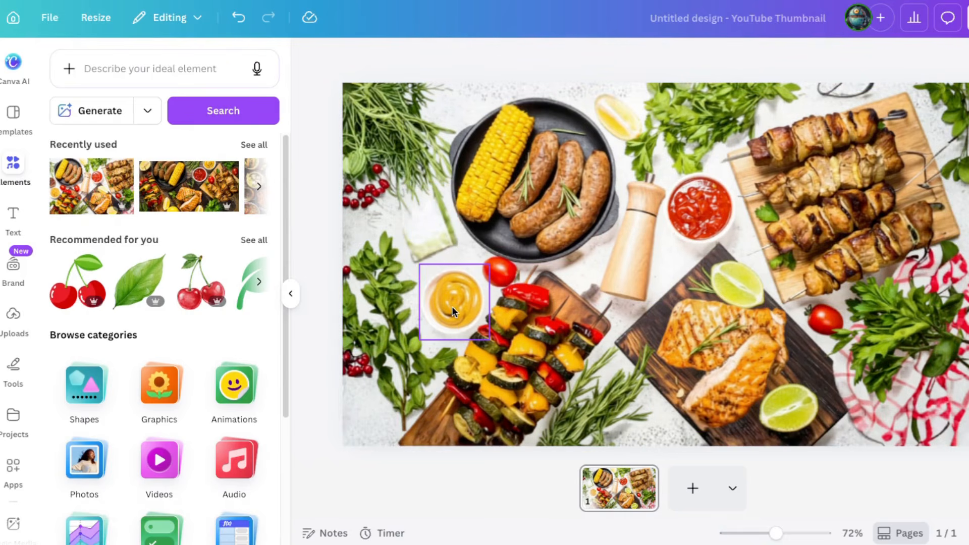
Step: Move the mustard bowl up and to the left, and nudge the sausage pan, the ketchup bowl and the upper lime half
left_click_drag(452, 307, 432, 258)
left_click(444, 288)
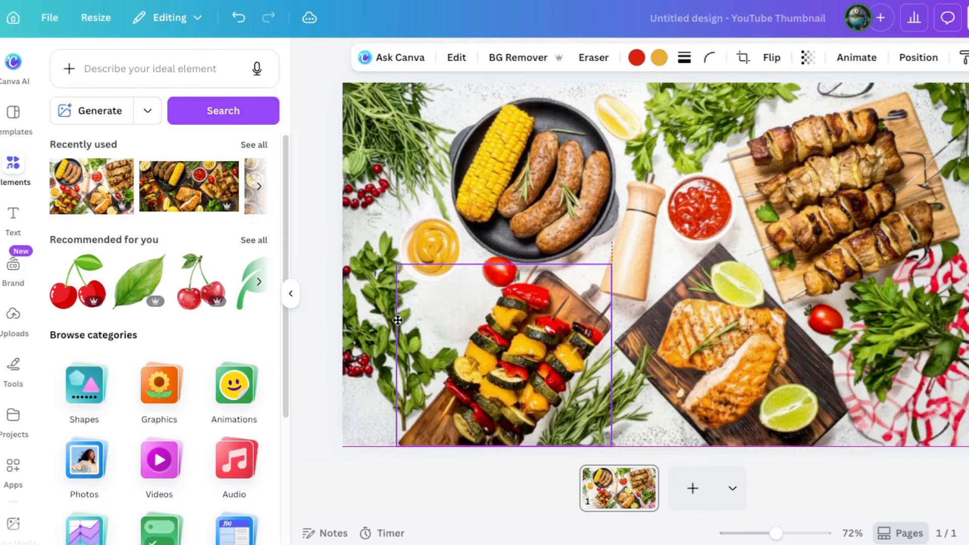
left_click_drag(494, 156, 502, 164)
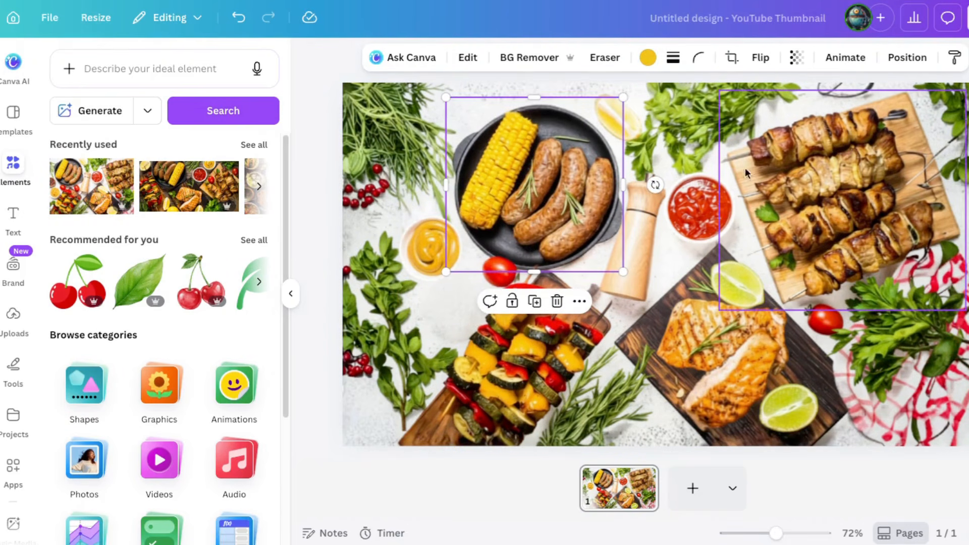
mouse_move(688, 225)
left_mouse_down()
mouse_move(684, 253)
mouse_move(687, 212)
left_mouse_up()
left_click(712, 253)
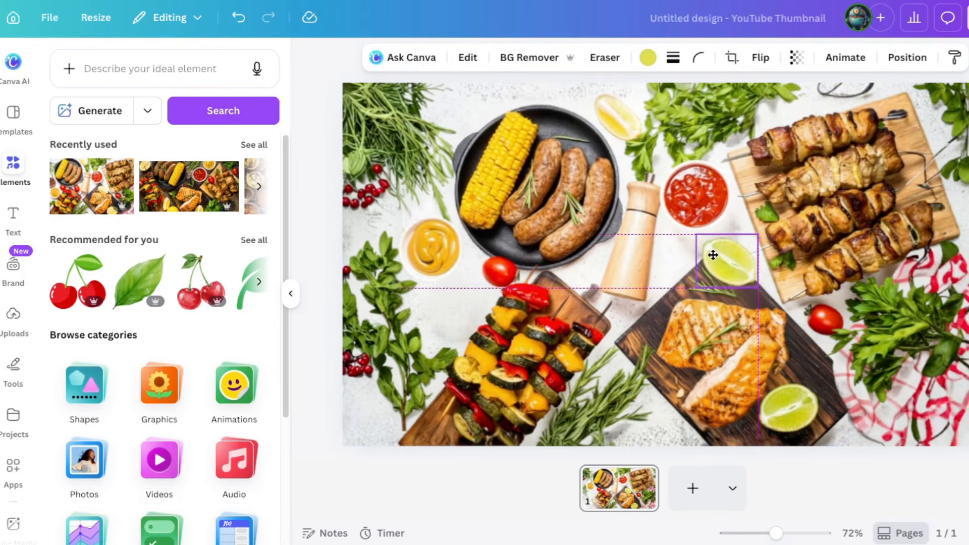
Step: Rotate the parsley bunch on the checkered cloth, and nudge the tomato beside the cutting board and the lemon slice
left_click(916, 348)
left_click_drag(904, 441, 820, 321)
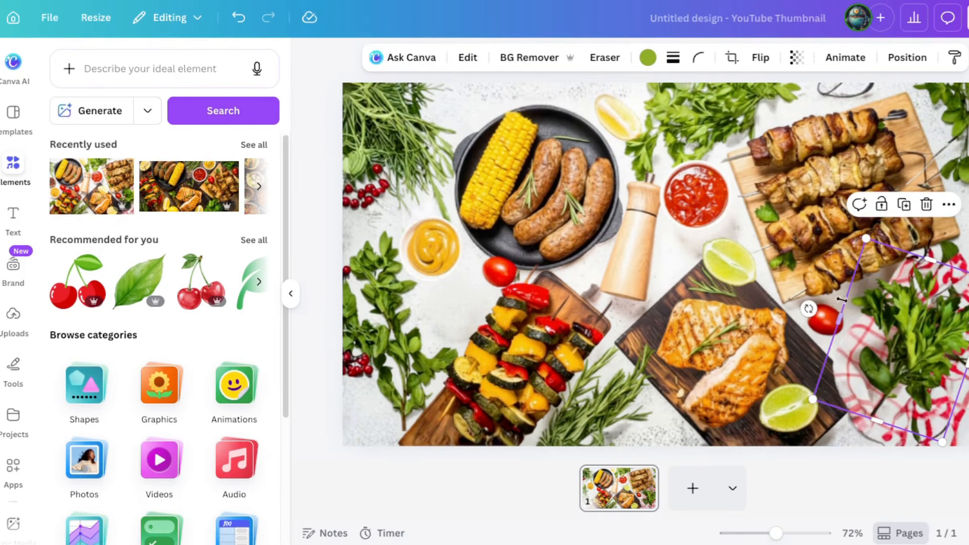
left_click(826, 323)
left_click(616, 115)
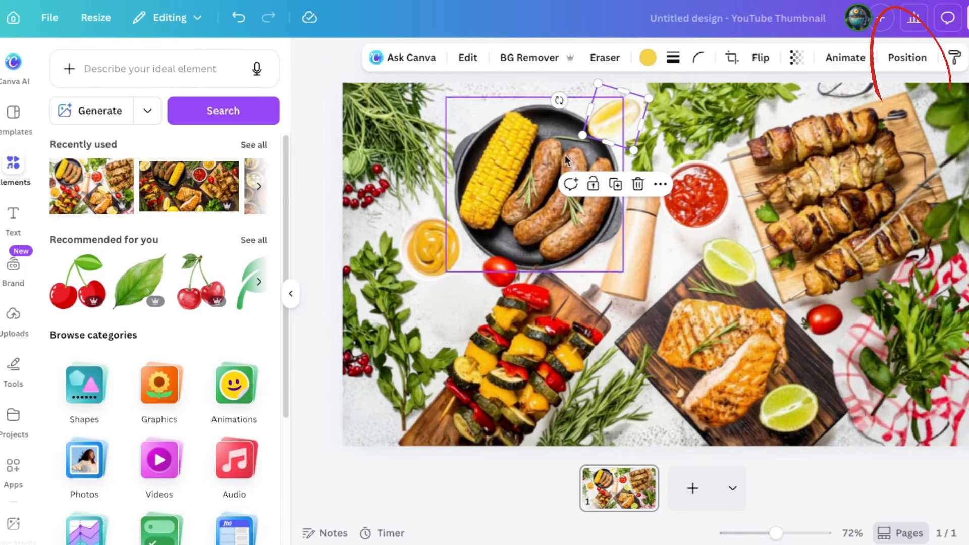
Step: Display the design's list of layers and browse through the separated food elements
left_click(906, 59)
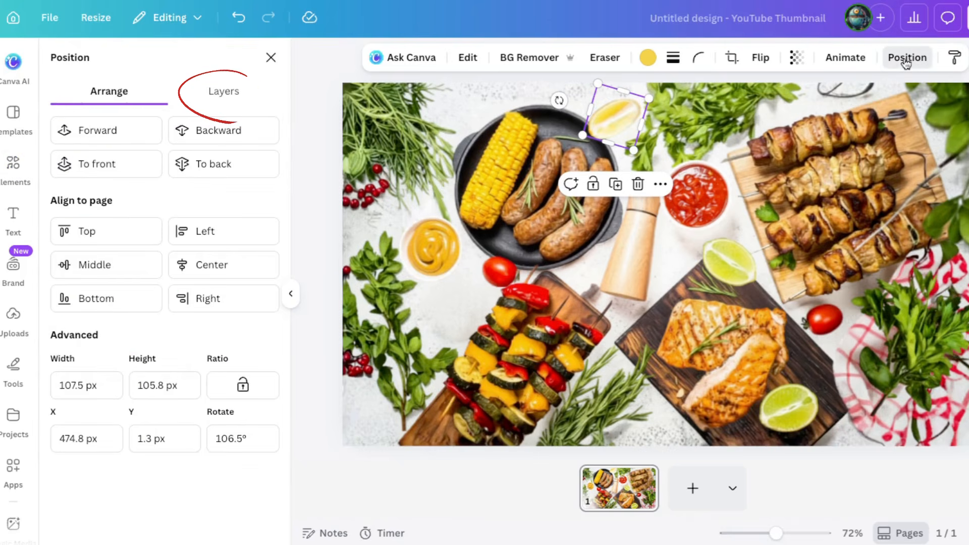
left_click(227, 90)
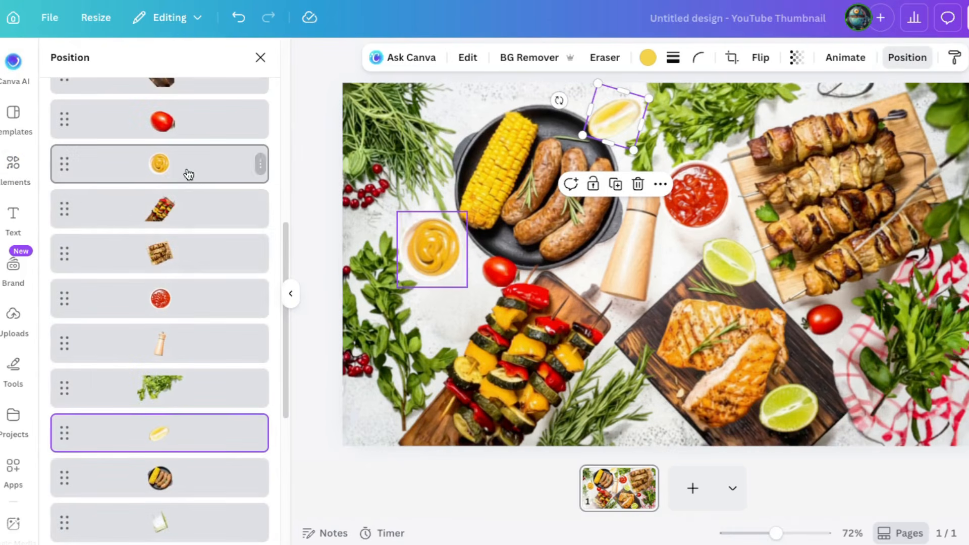
scroll(227, 463, "up", 5)
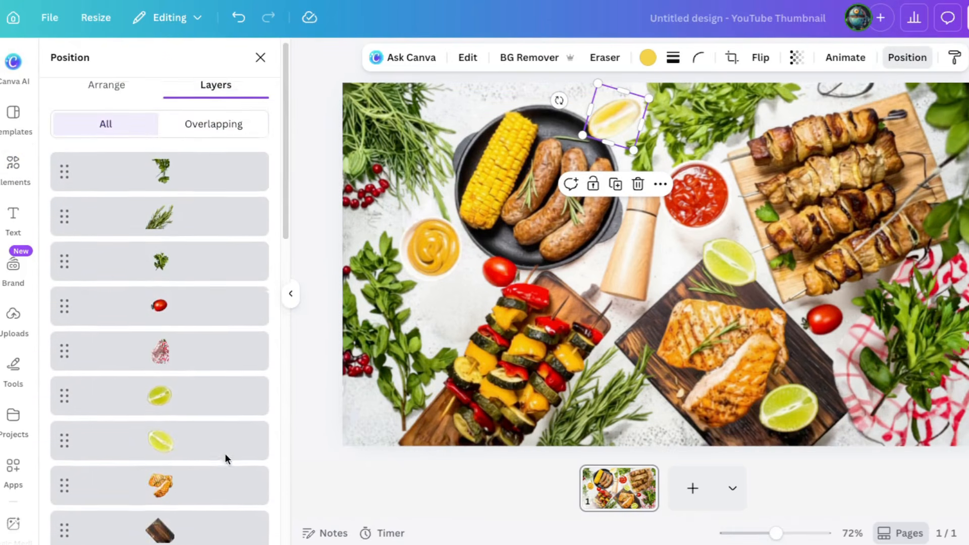
scroll(227, 460, "down", 4)
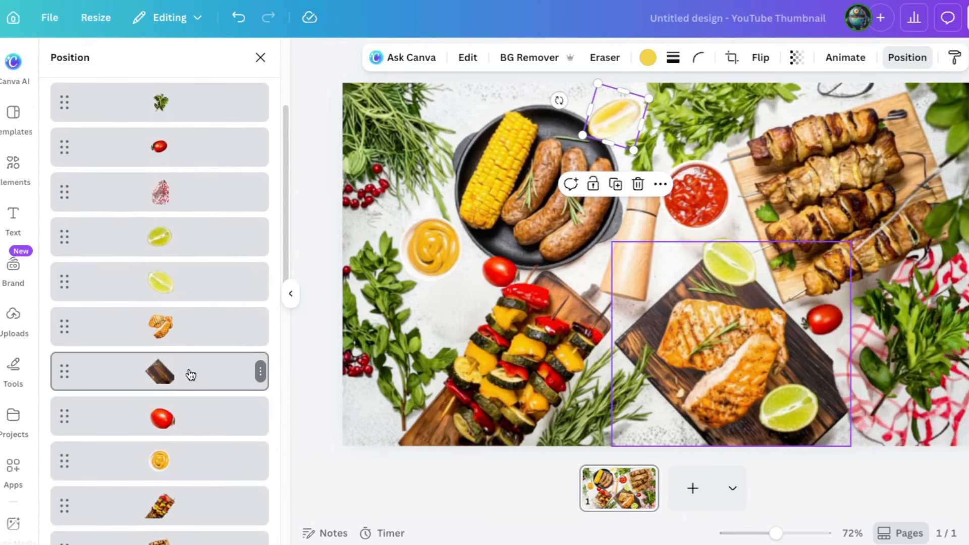
Step: Shift the grilled fillets slightly upward on the dark cutting board
left_click(183, 377)
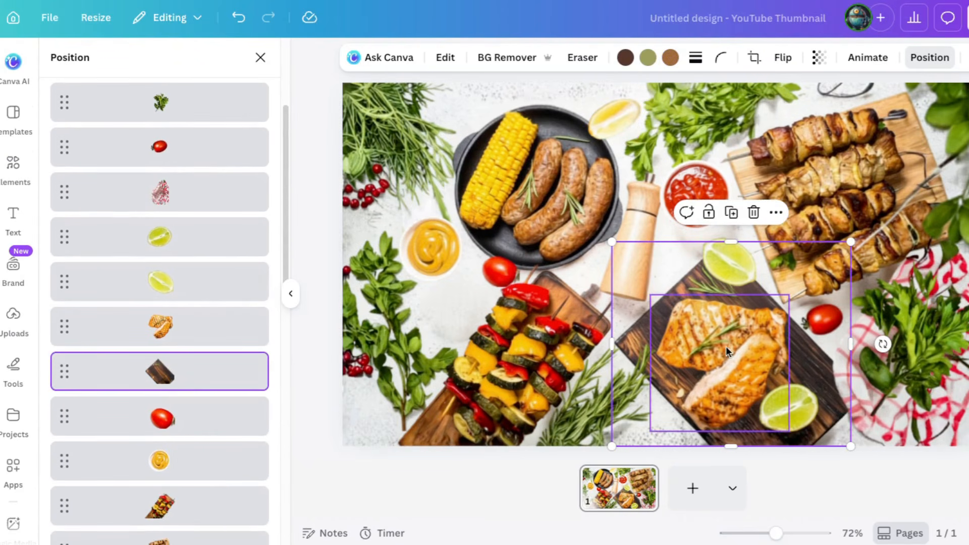
left_click(721, 342)
mouse_move(721, 342)
left_mouse_down()
mouse_move(722, 377)
mouse_move(713, 304)
mouse_move(721, 327)
left_mouse_up()
Step: Select the dark cutting board's layer, try to move the board slightly to the right, and undo the move
left_click(172, 382)
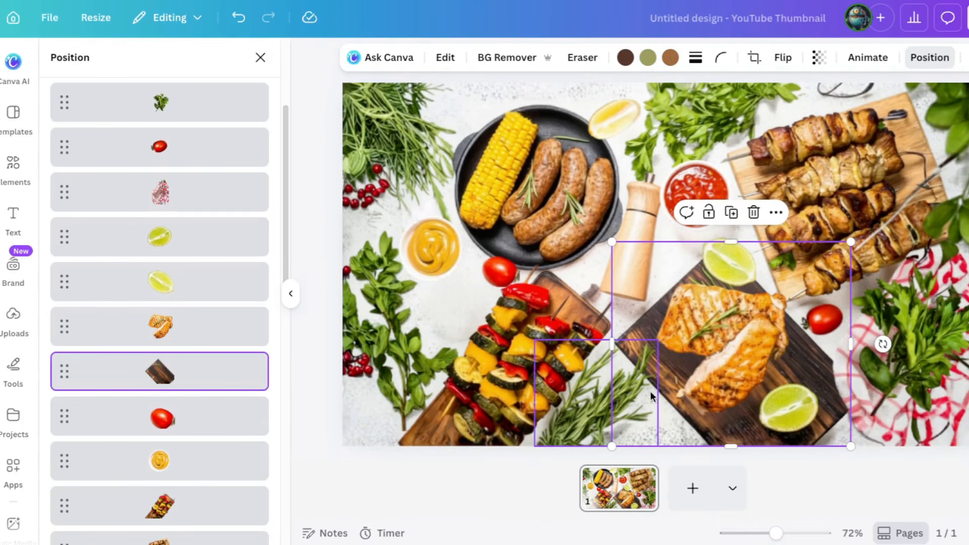
left_click_drag(635, 288, 665, 283)
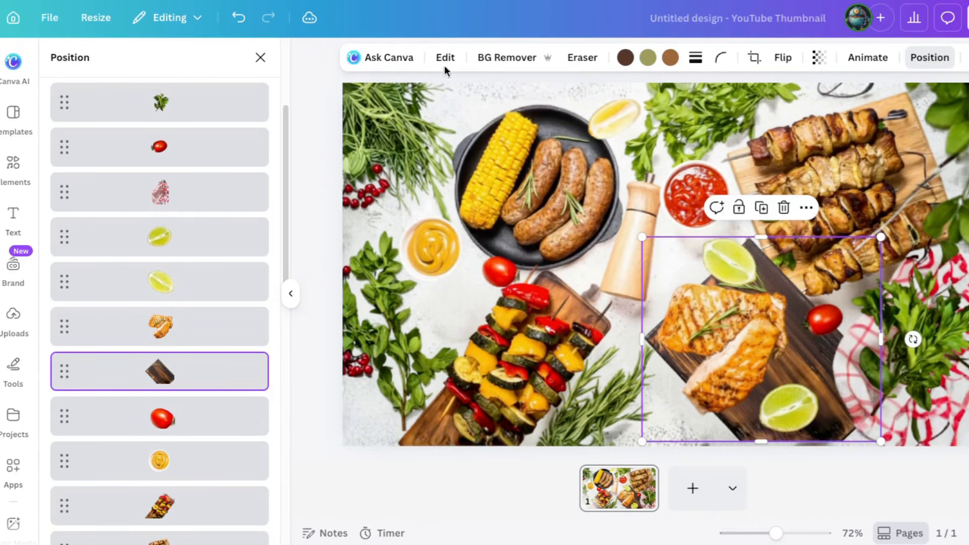
left_click(239, 18)
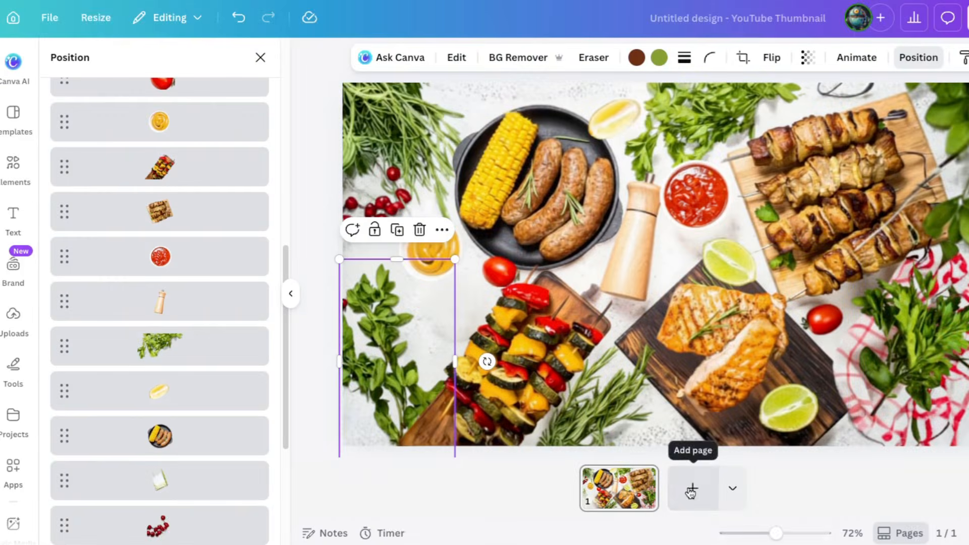
Step: Add a blank second page and search the elements for "man running"
left_click(692, 488)
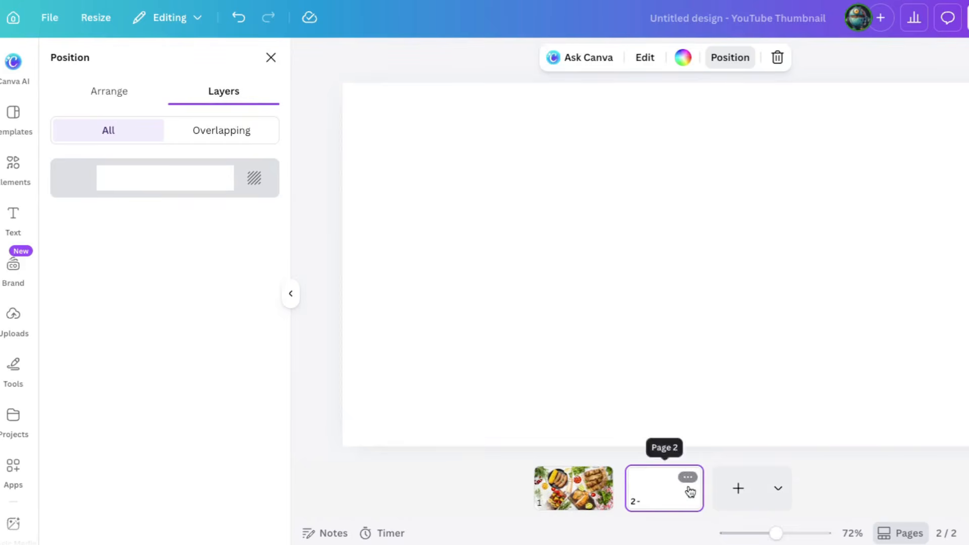
left_click(10, 171)
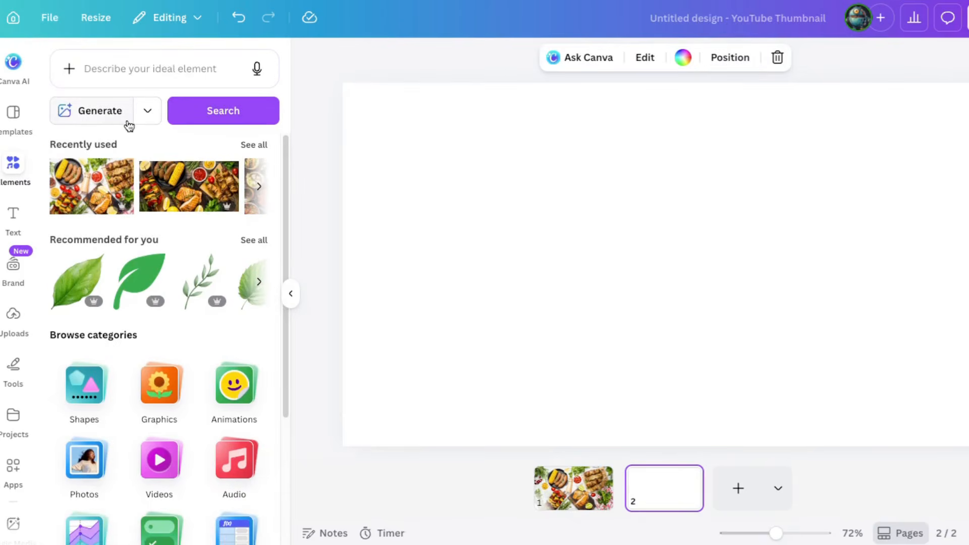
left_click(114, 69)
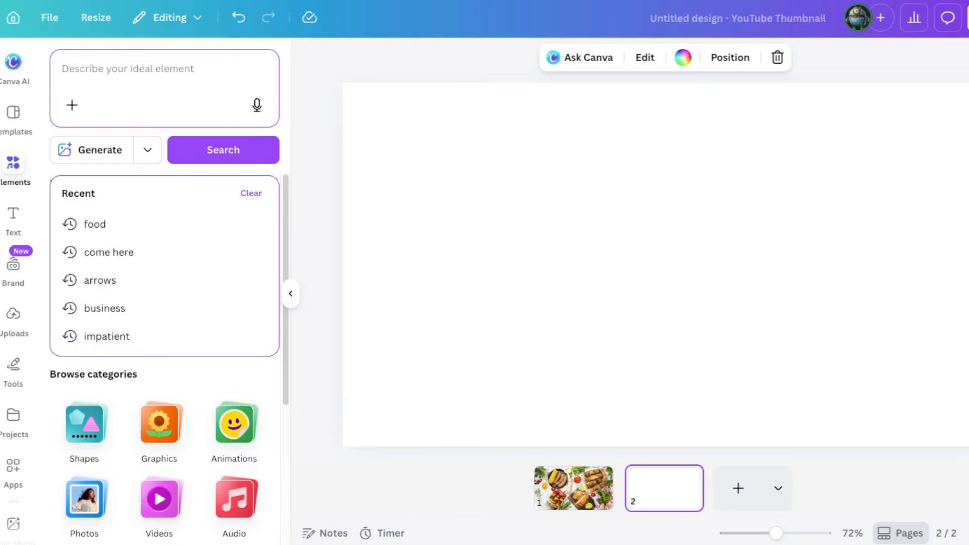
left_click(91, 56)
type("man ru")
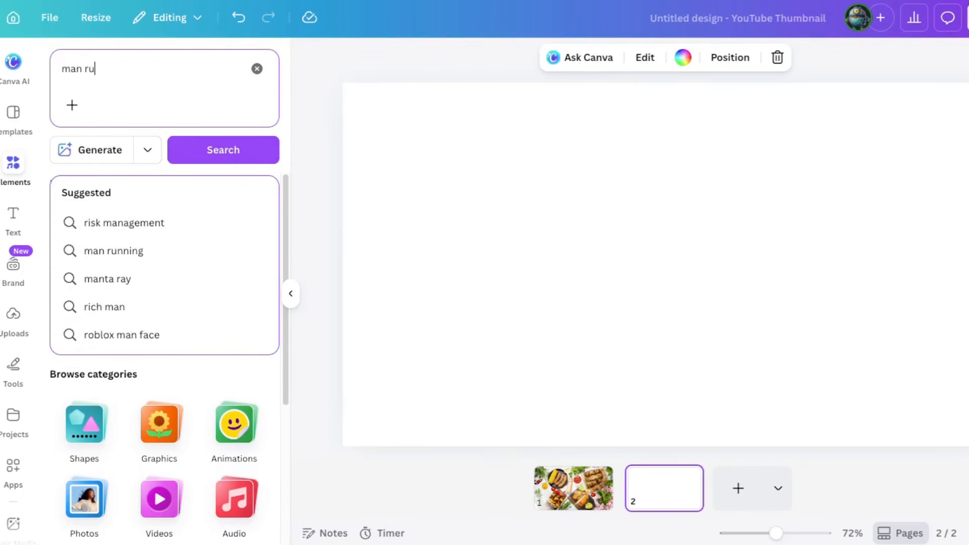
type("nning")
key("Return")
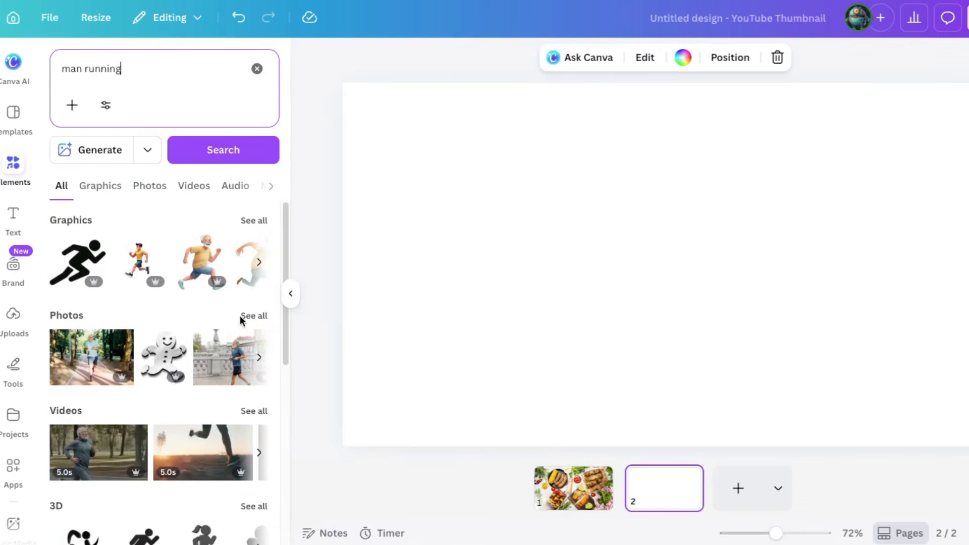
Step: Insert the photo of the runner in the blue tank top on page 2 and enlarge it to the full page height
left_click(242, 317)
scroll(207, 382, "down", 3)
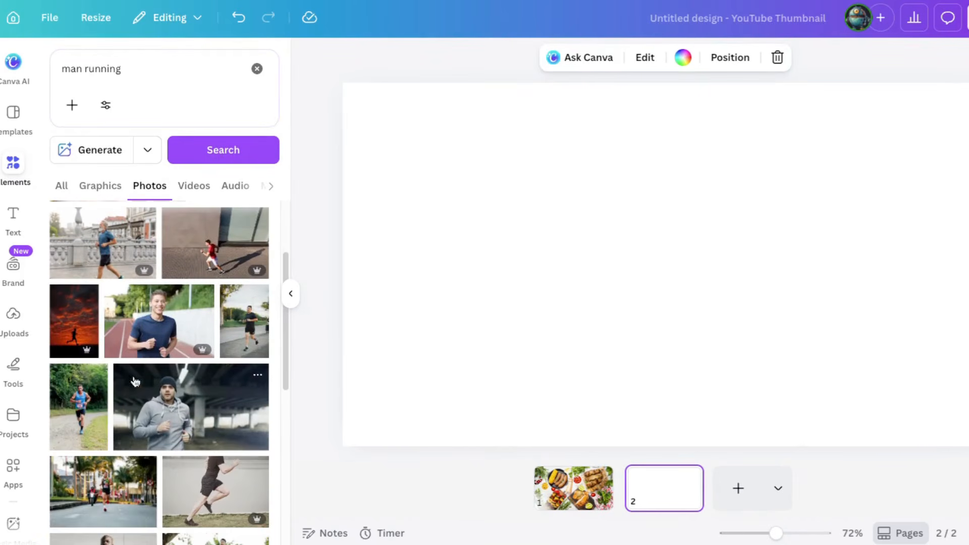
left_click(76, 403)
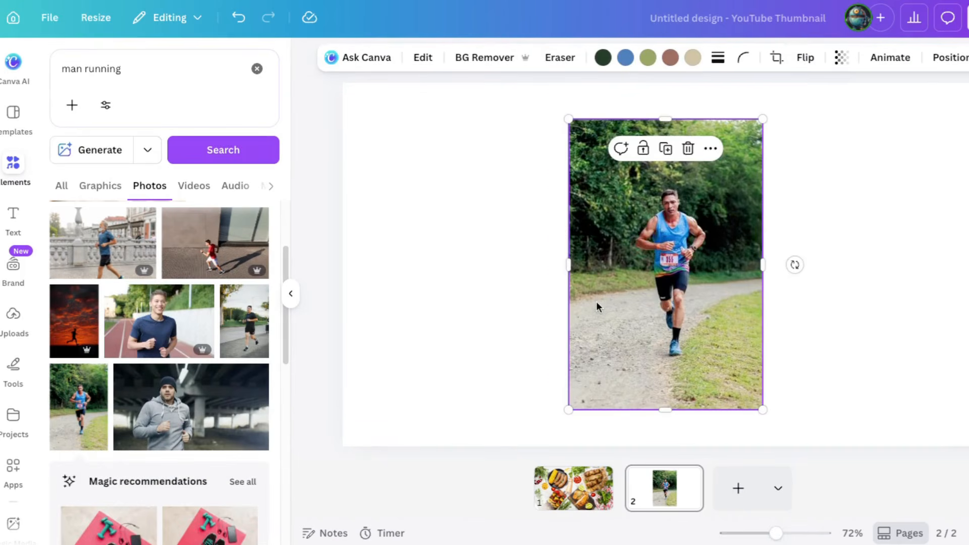
left_click_drag(597, 306, 558, 268)
left_click_drag(725, 373, 772, 446)
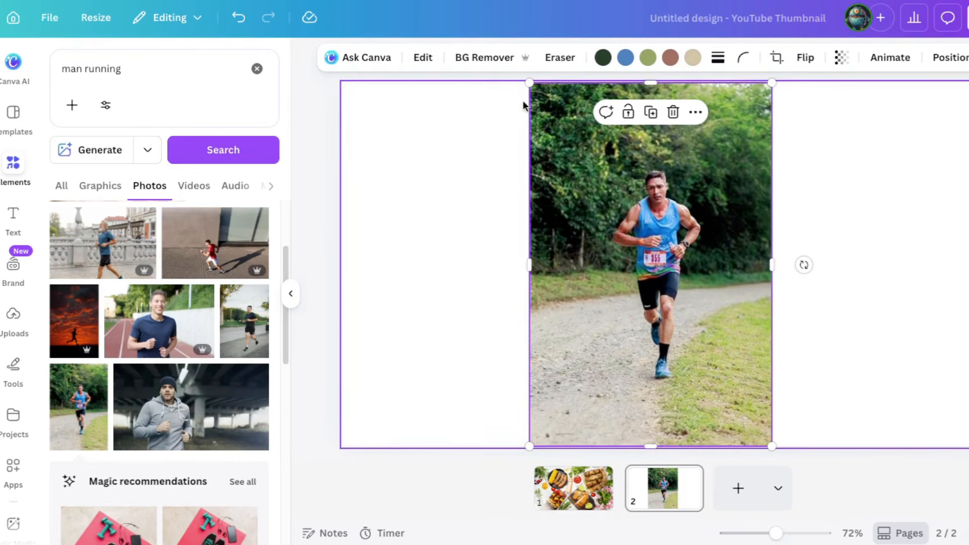
Step: Remove the runner photo's background with BG Remover and undo the removal
left_click(423, 58)
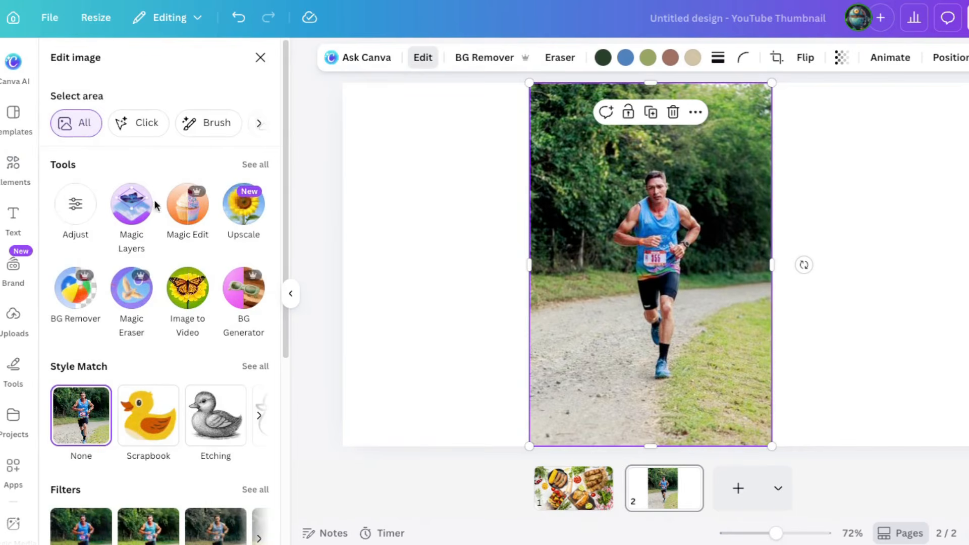
left_click(257, 165)
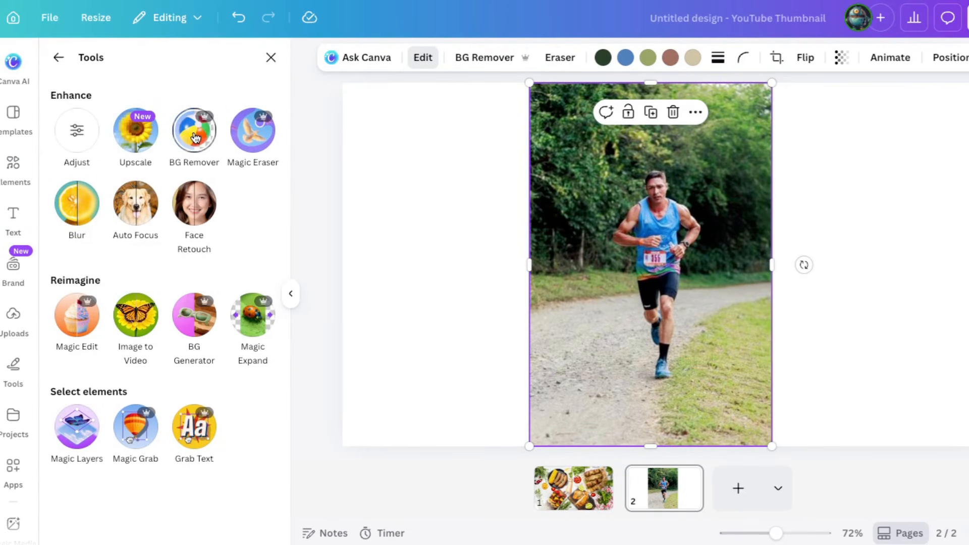
left_click(195, 134)
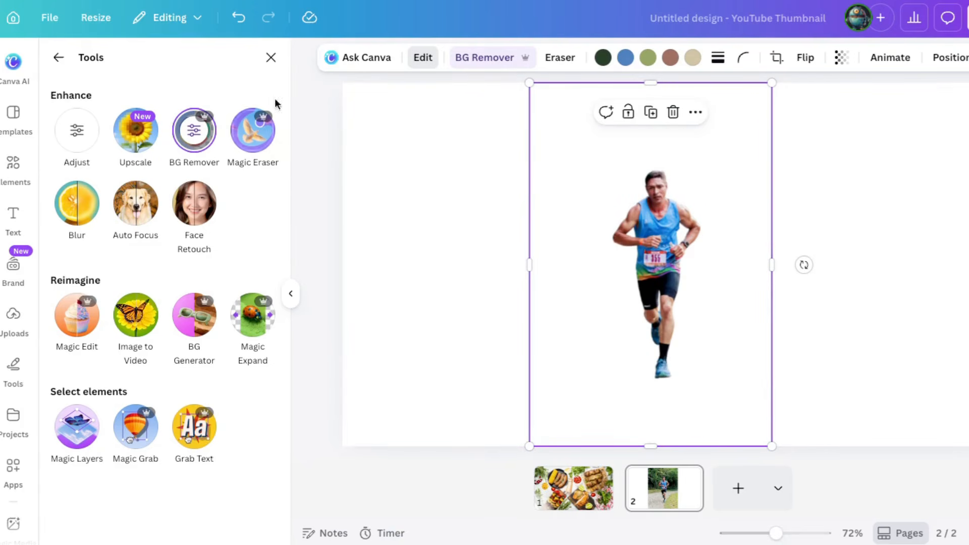
left_click(240, 17)
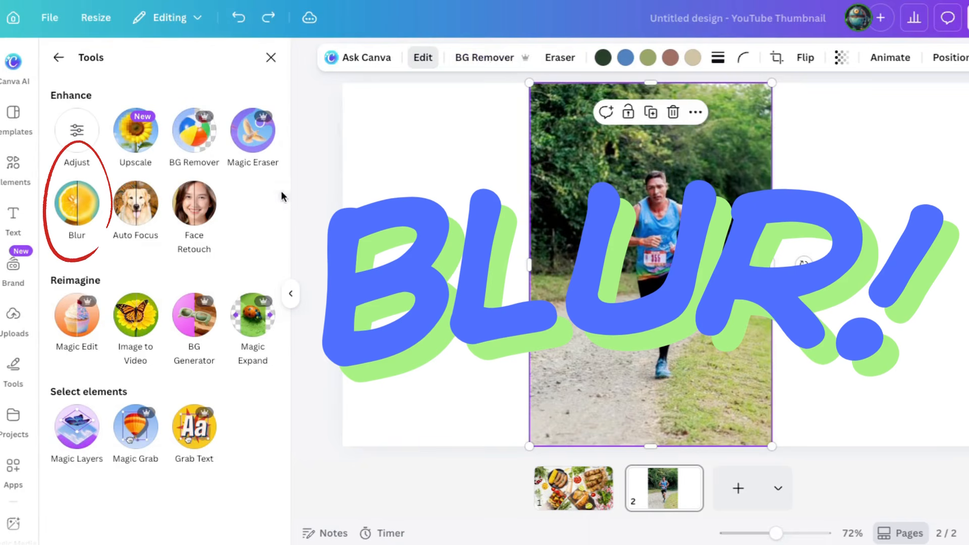
Step: Apply a whole-image blur of intensity 2 to the runner photo
left_click(72, 204)
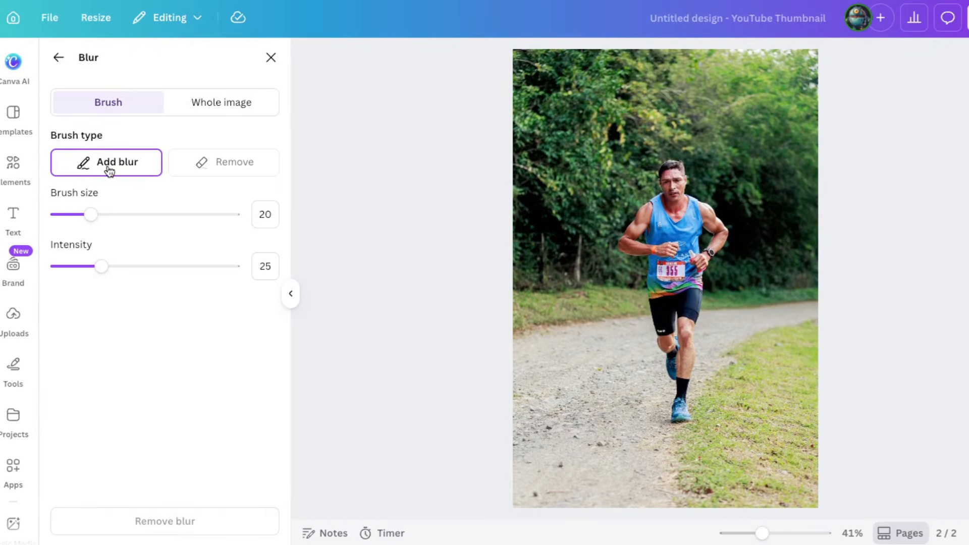
left_click(211, 101)
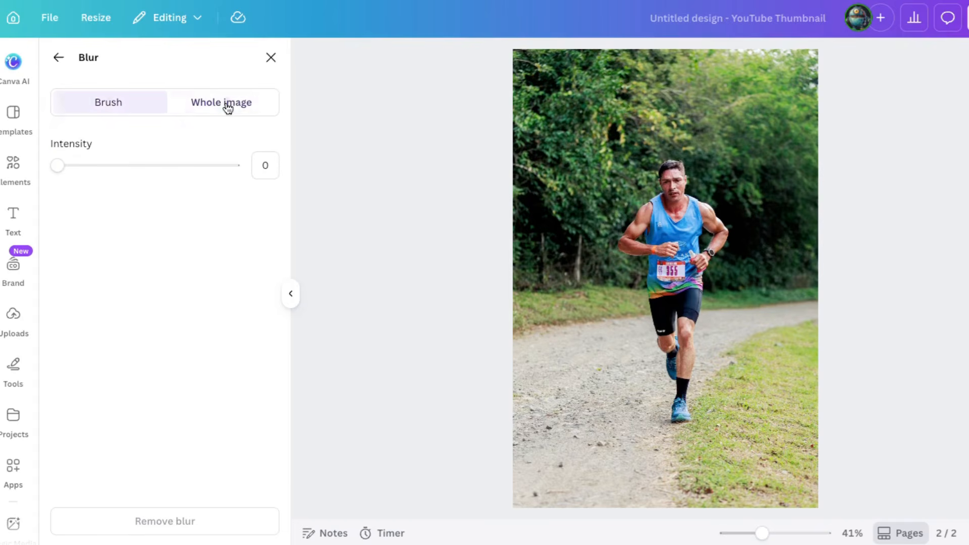
mouse_move(60, 166)
left_mouse_down()
mouse_move(120, 166)
mouse_move(58, 166)
left_mouse_up()
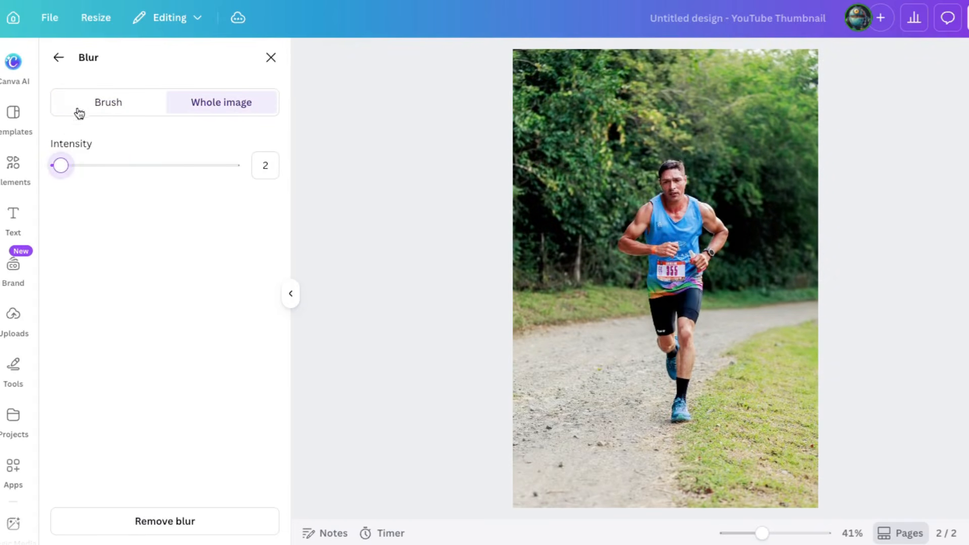
Step: Brush blur over the runner's race bib with brush size 20 and intensity 25, and undo the blurring
left_click(80, 103)
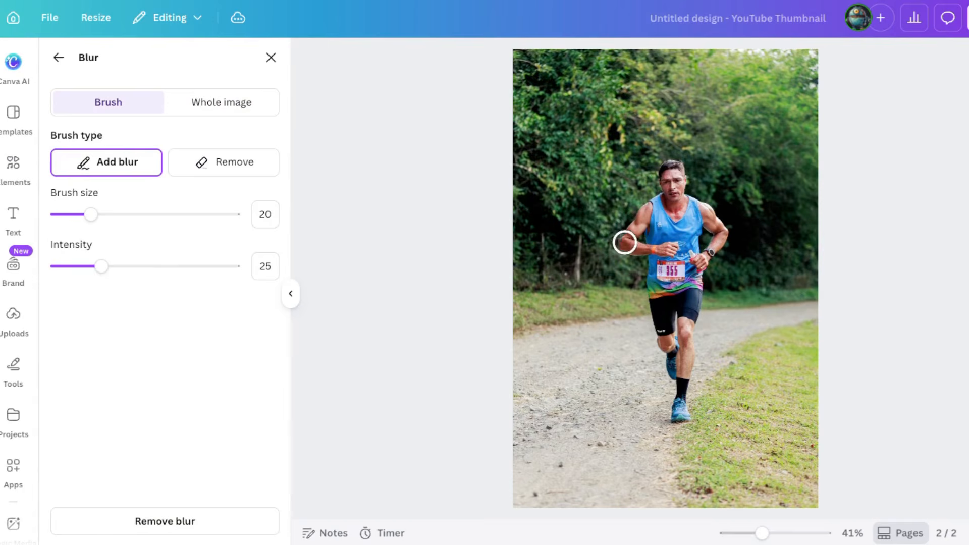
left_click_drag(667, 273, 668, 273)
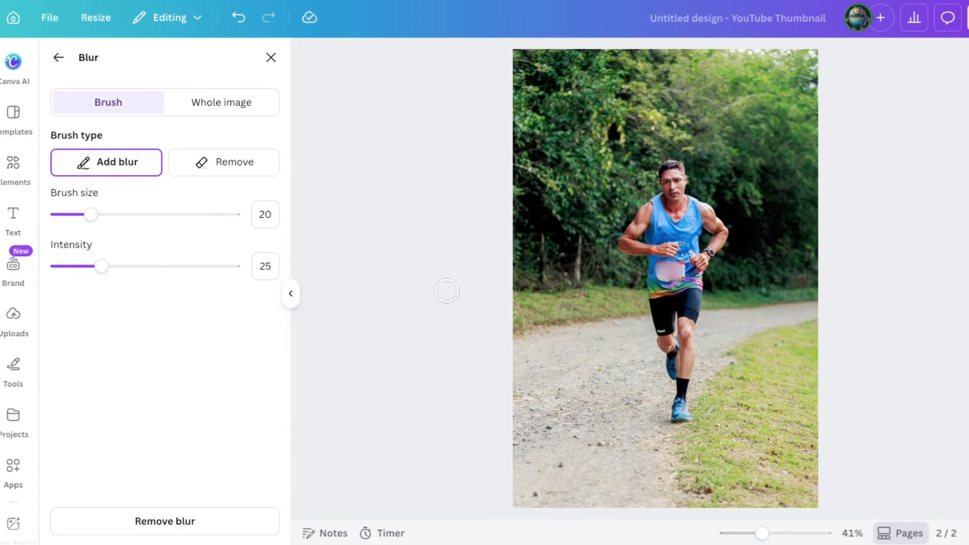
left_click(60, 58)
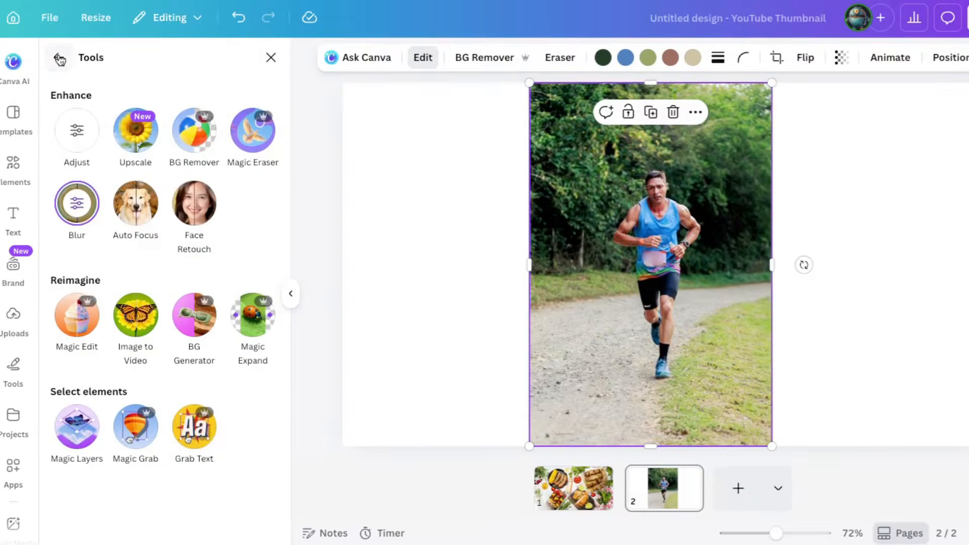
left_click(241, 18)
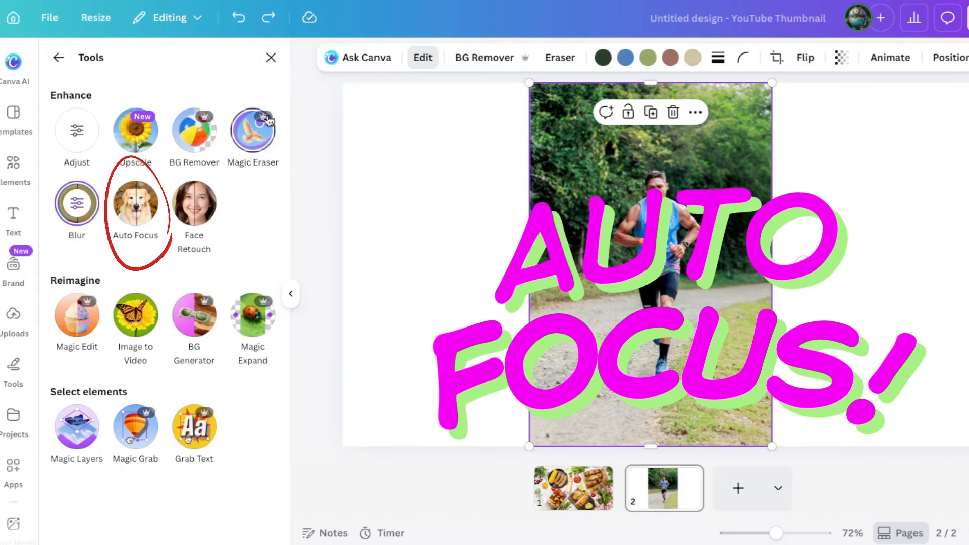
Step: Apply Auto Focus to the runner photo, try focus position 36, and undo that position change
left_click(135, 205)
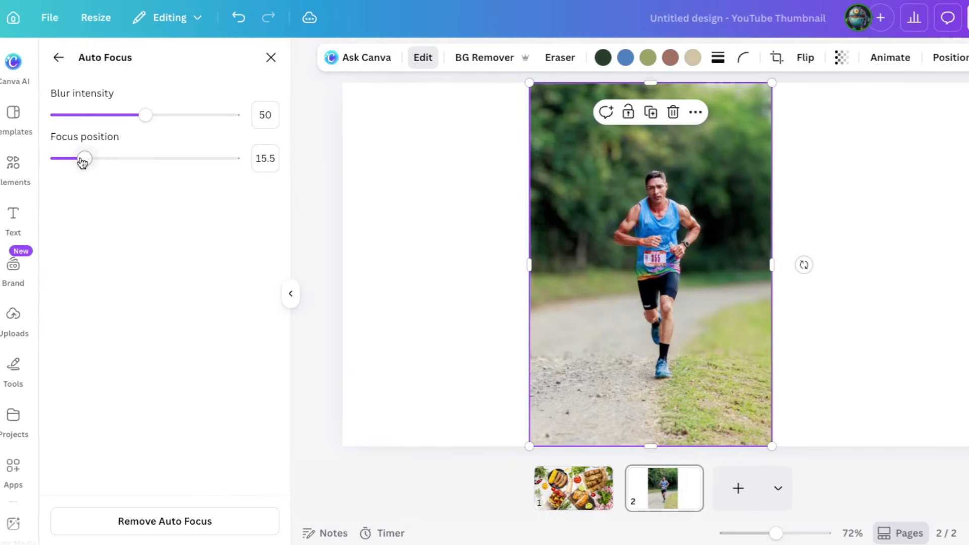
left_click_drag(83, 160, 121, 159)
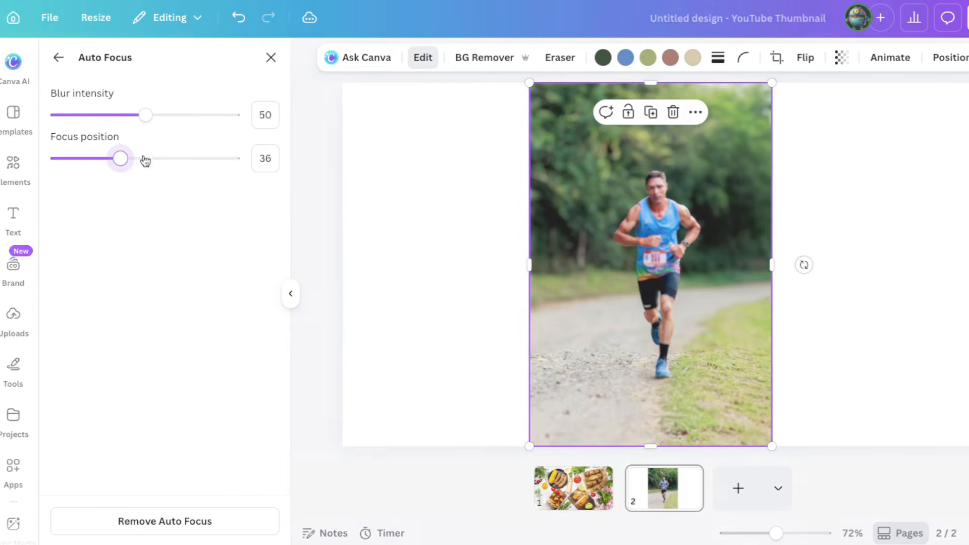
left_click(238, 17)
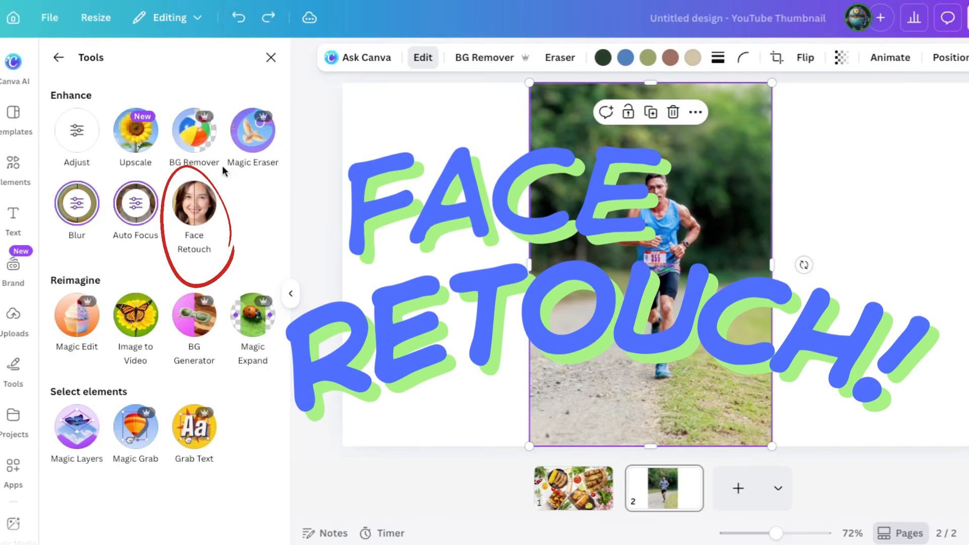
Step: Apply Face Retouch to the runner photo with skin smoothing set to 11
left_click(191, 204)
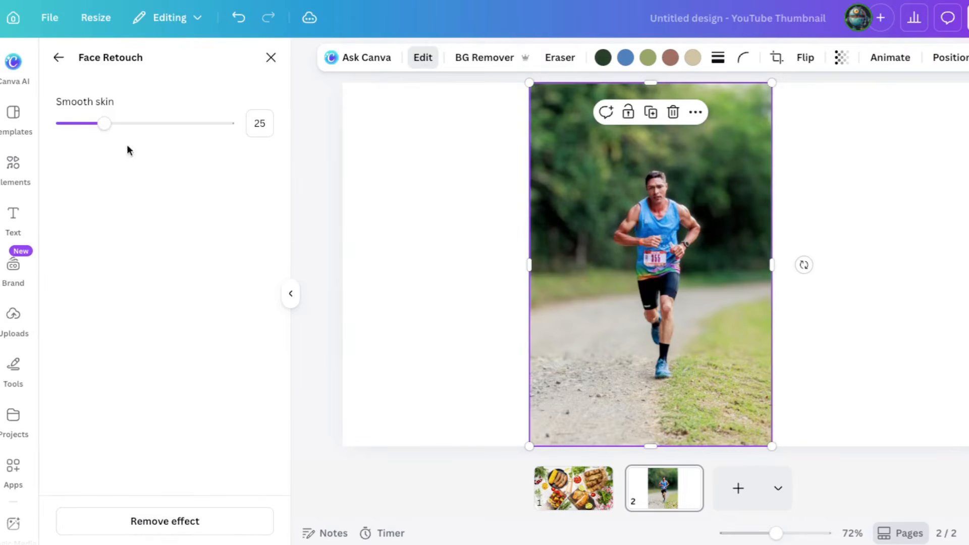
left_click_drag(776, 533, 799, 533)
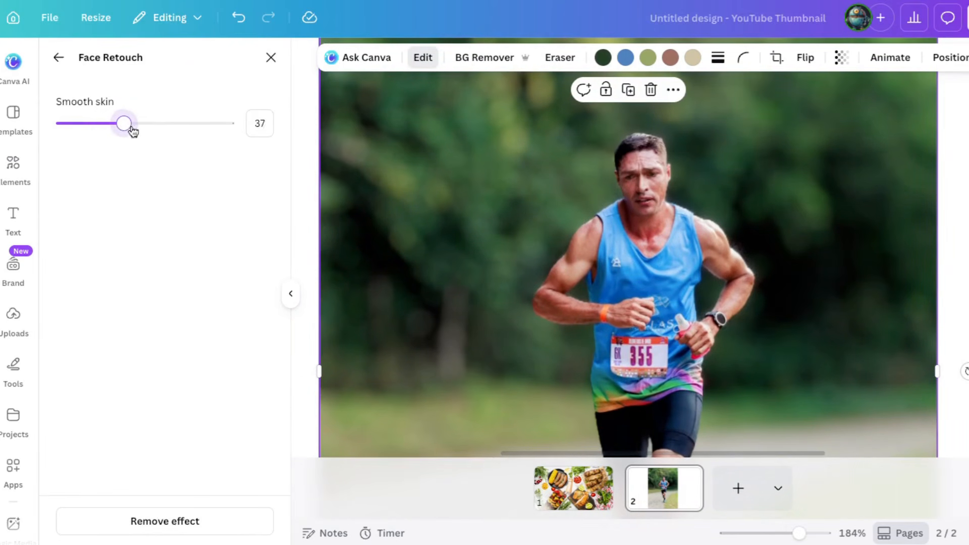
mouse_move(132, 130)
left_mouse_down()
mouse_move(163, 127)
mouse_move(81, 128)
left_mouse_up()
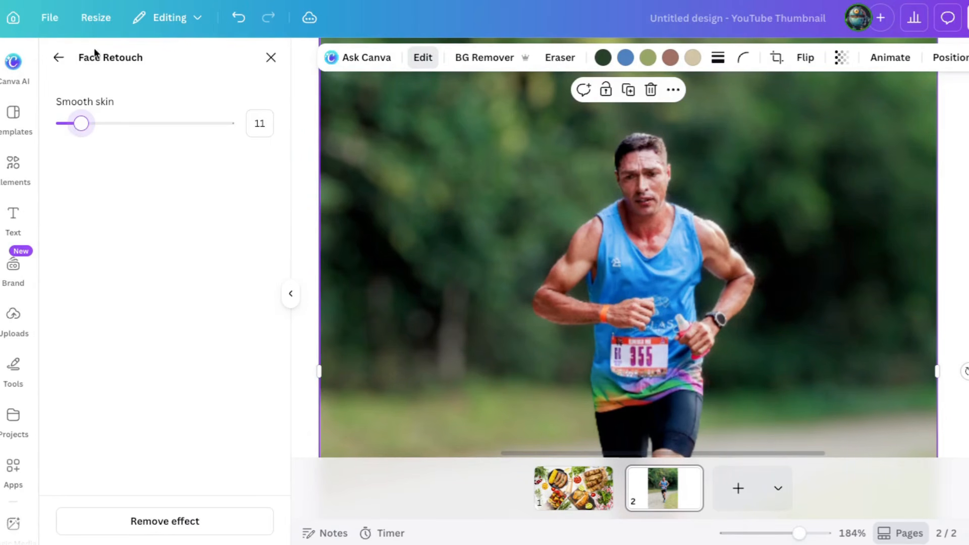
left_click(59, 58)
left_click_drag(799, 533, 776, 533)
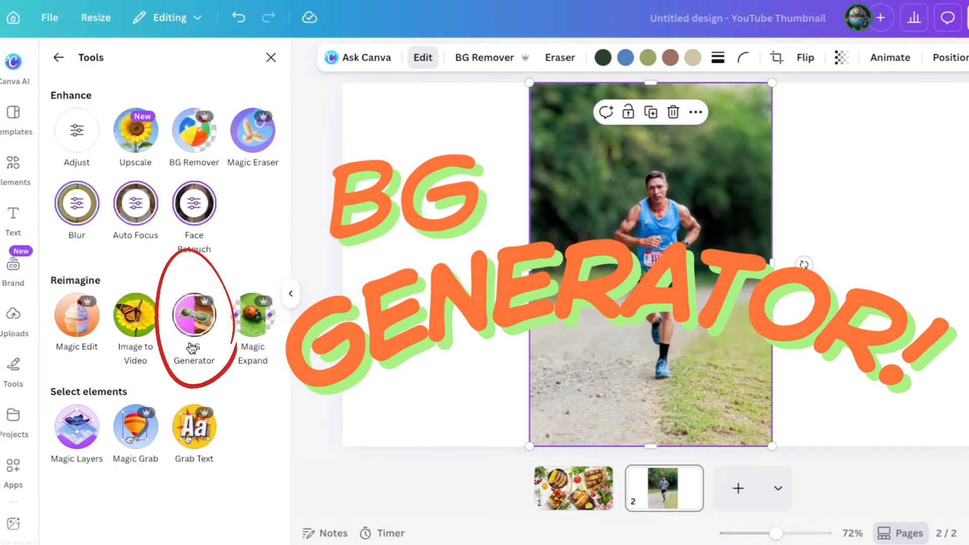
Step: Generate a new "city street on pavement" background for the runner photo and apply the third variation
left_click(192, 319)
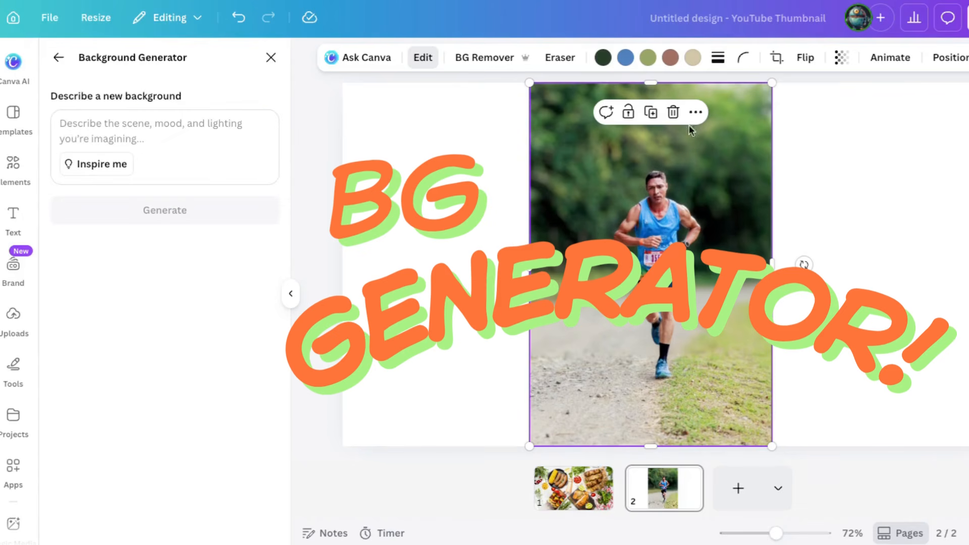
left_click(126, 124)
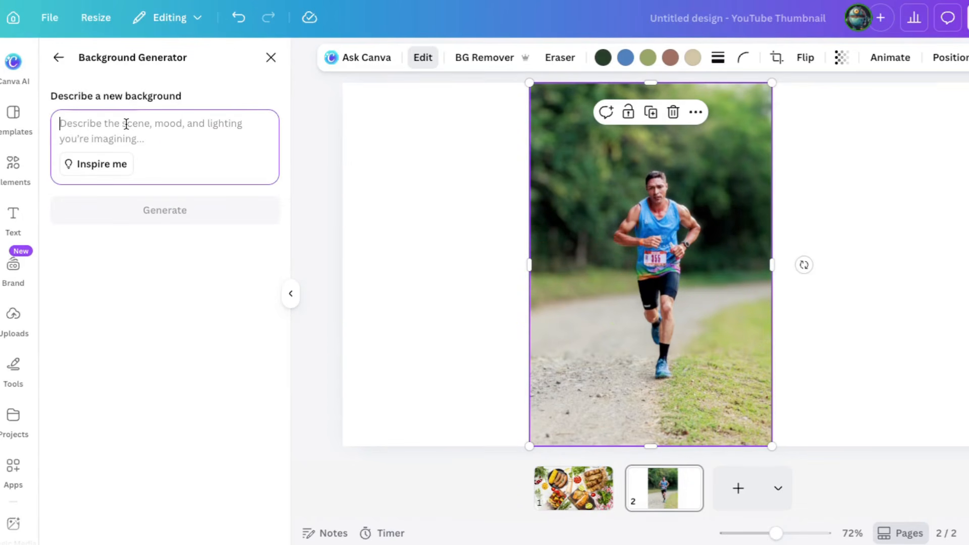
type("city street on pavement")
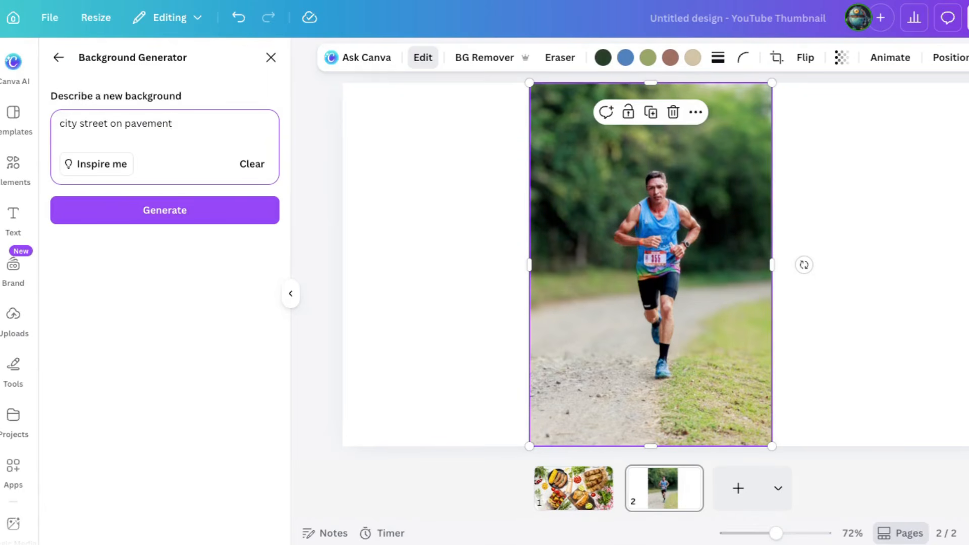
left_click(168, 209)
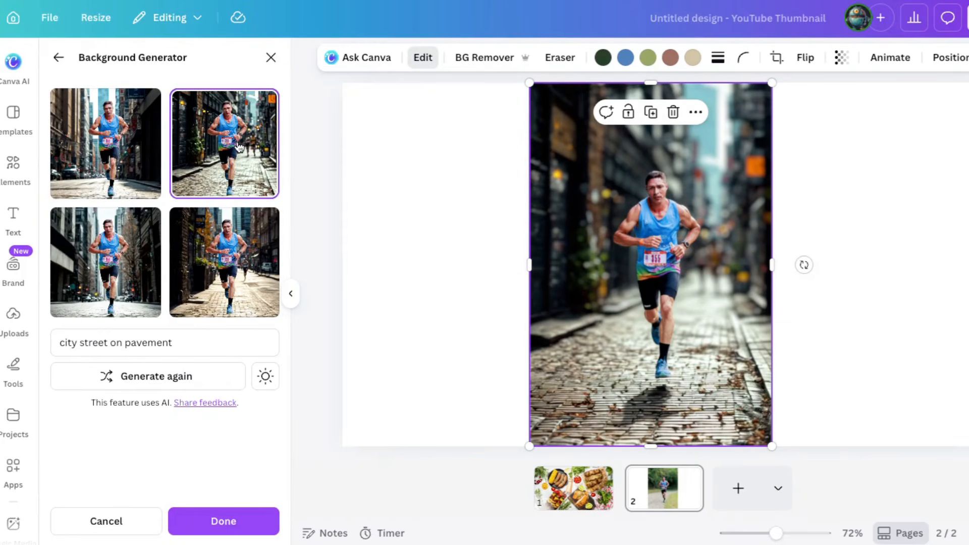
left_click(95, 146)
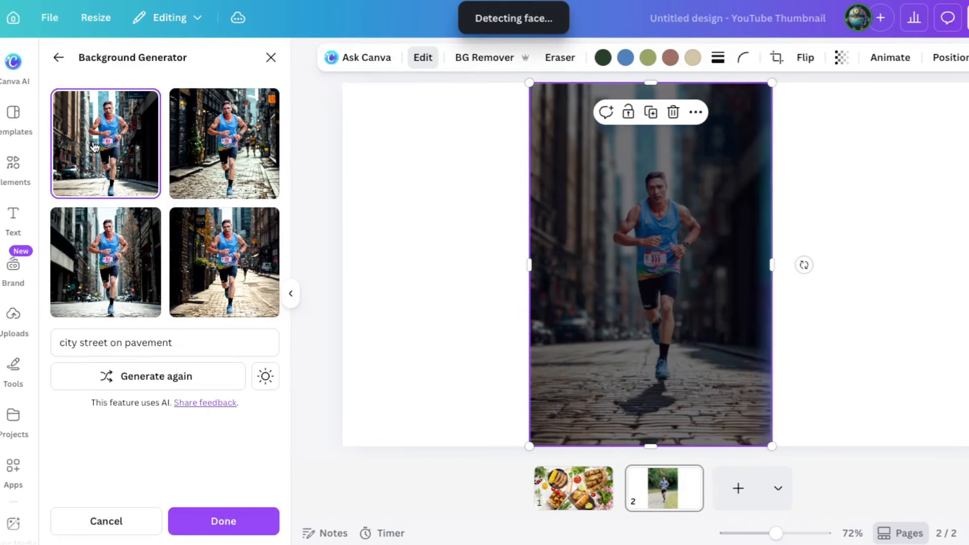
left_click(112, 265)
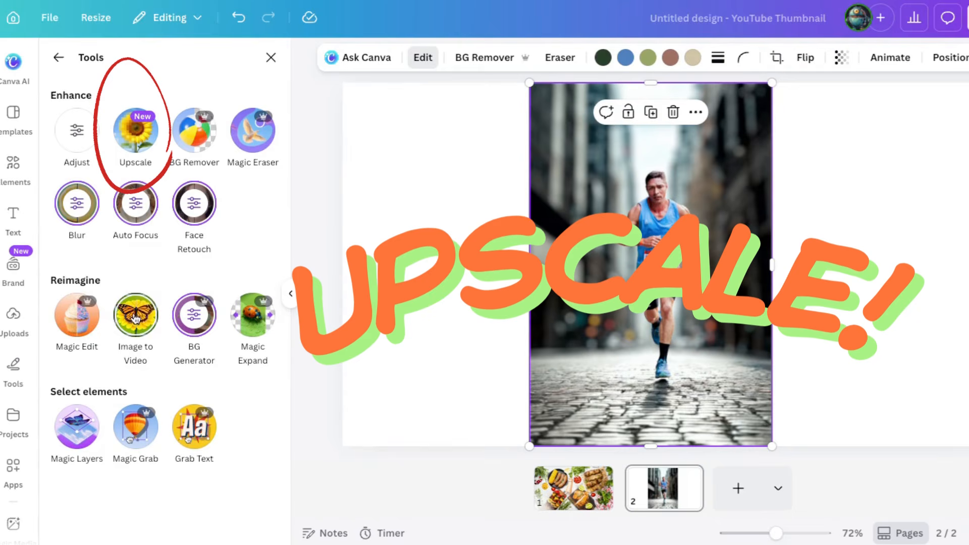
Step: Upscale the runner photo with the city street background
left_click(134, 145)
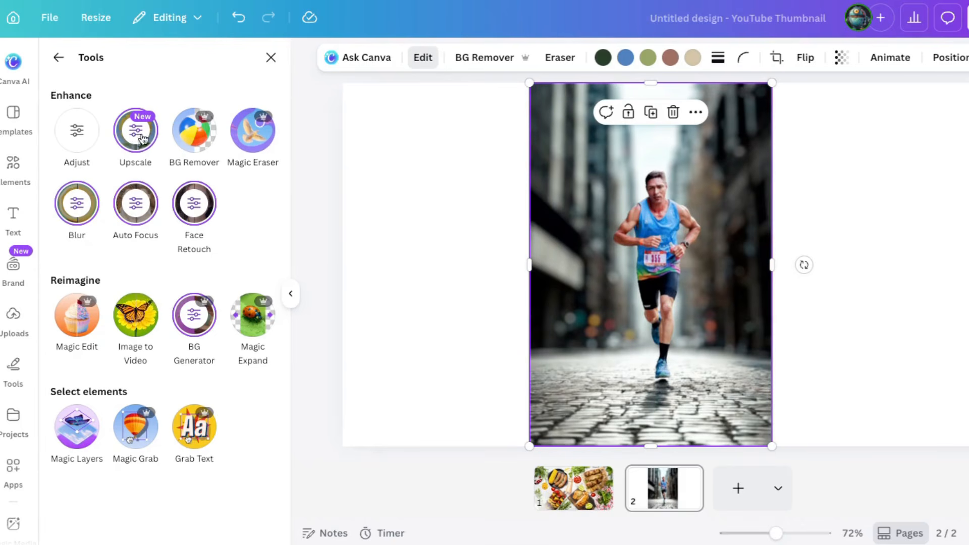
mouse_move(531, 444)
left_mouse_down()
mouse_move(412, 535)
mouse_move(529, 442)
left_mouse_up()
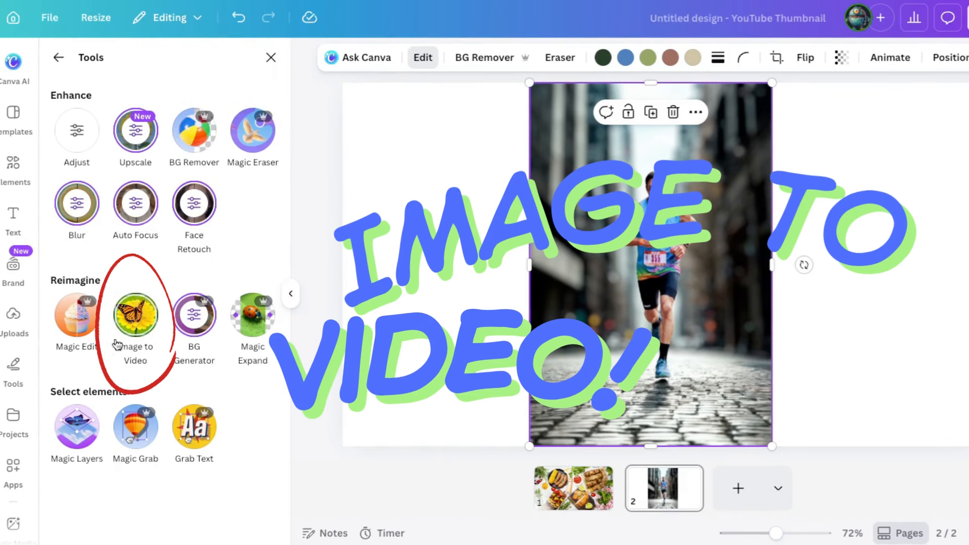
Step: Generate a 5-second video from the runner image with the Smart setting and add it to the design
left_click(136, 317)
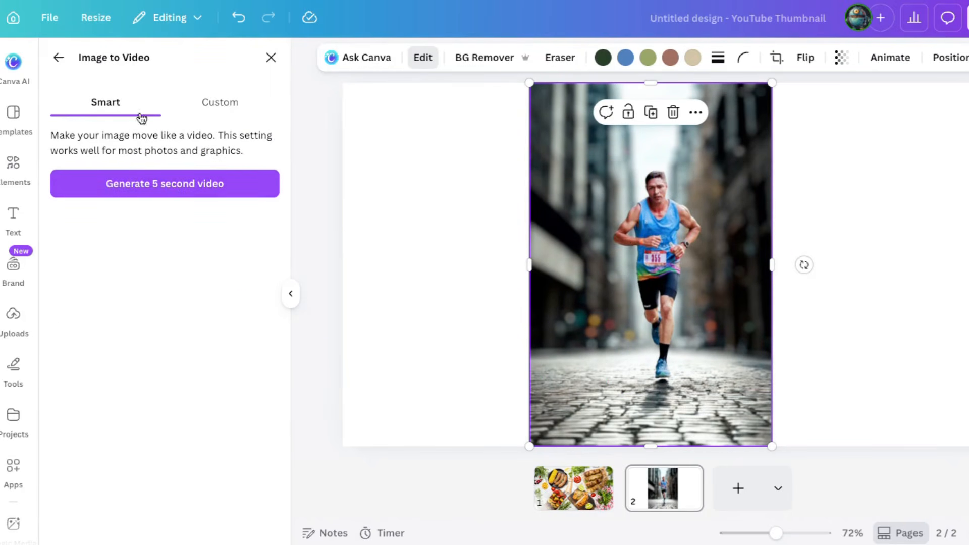
left_click(219, 106)
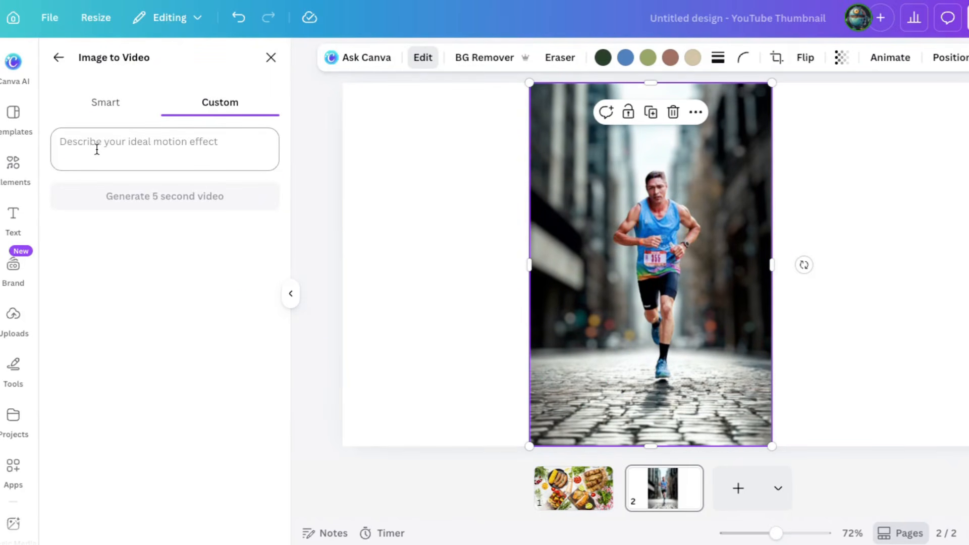
left_click(107, 105)
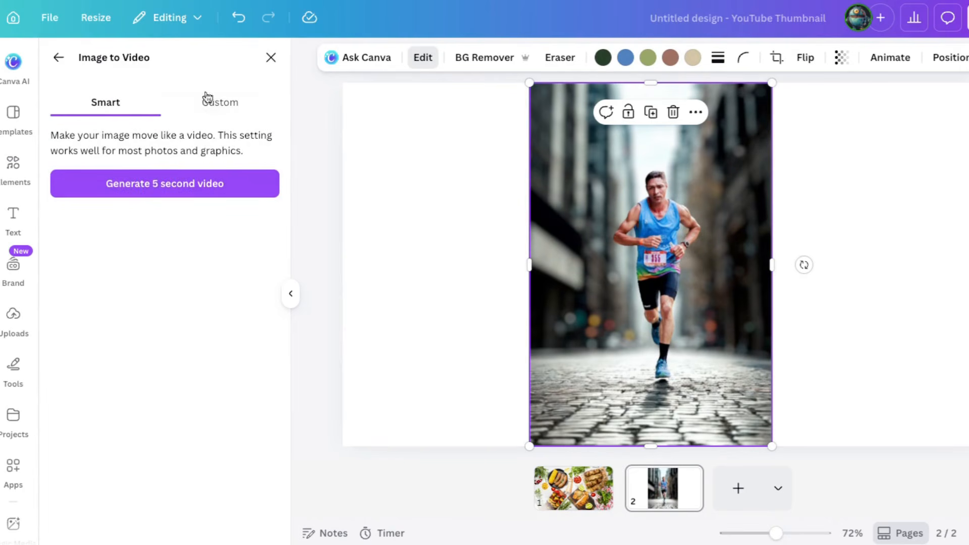
left_click(161, 186)
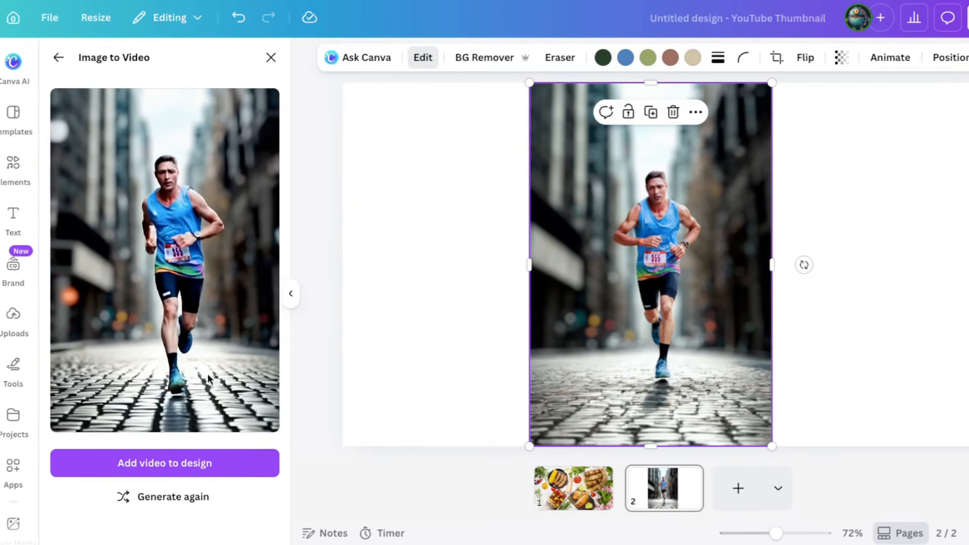
left_click(198, 462)
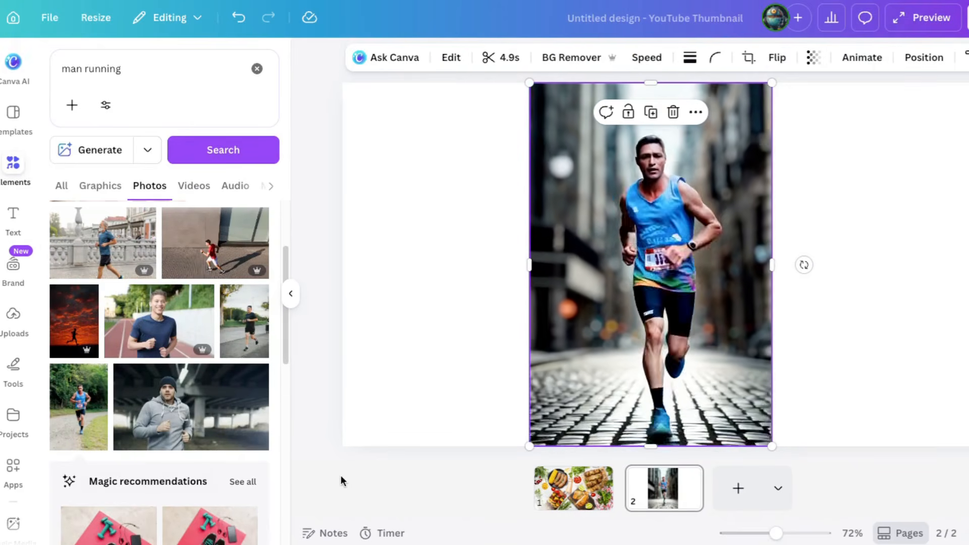
Step: Insert the original blue tank top runner photo at full page height along the page's left edge and move the video to its right
left_click(69, 401)
left_click_drag(707, 247, 487, 230)
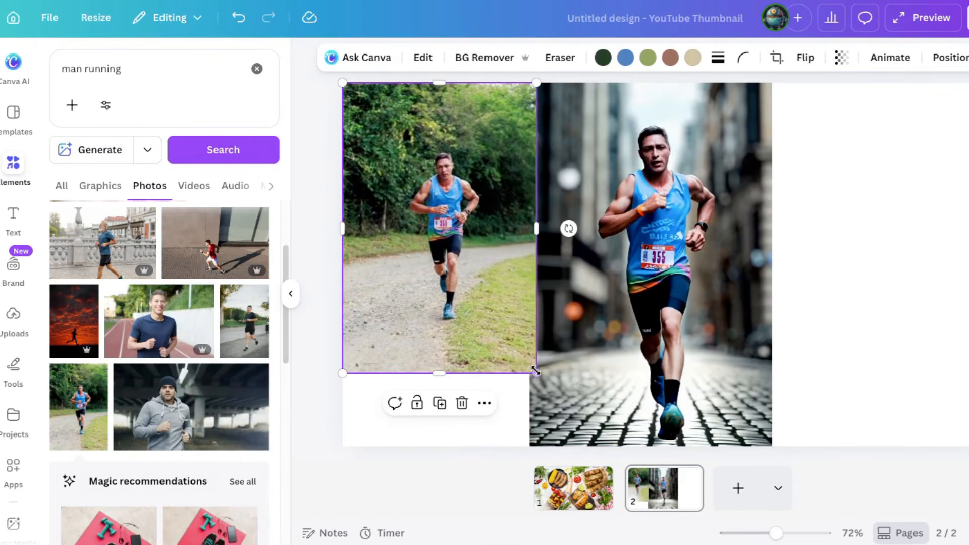
left_click_drag(536, 371, 585, 445)
left_click_drag(691, 218, 804, 218)
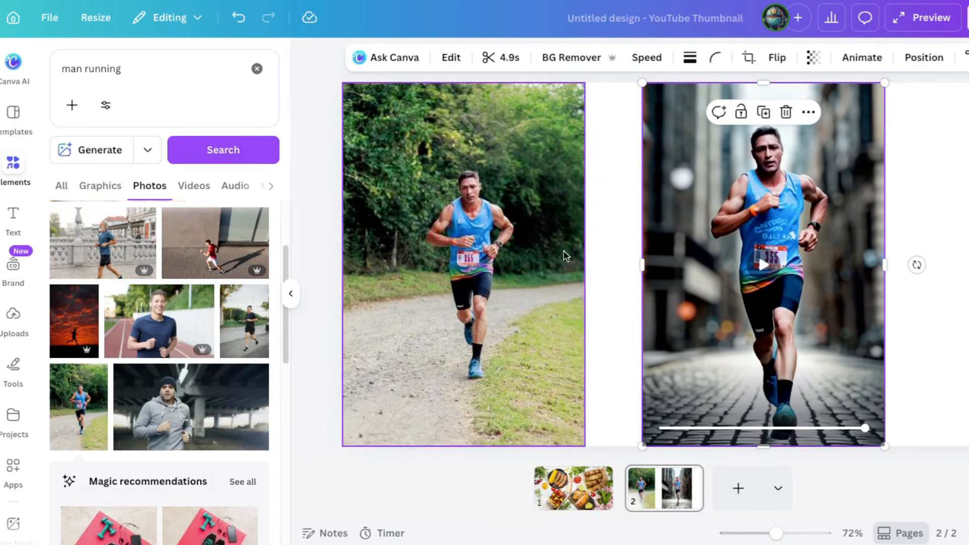
Step: Open the full set of image editing tools for the original runner photo
left_click(492, 275)
left_click(422, 58)
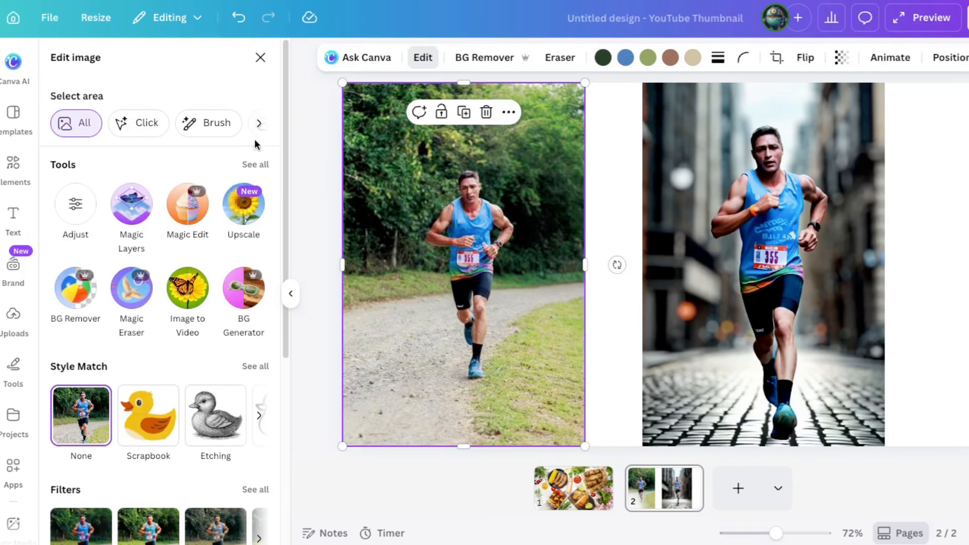
left_click(256, 165)
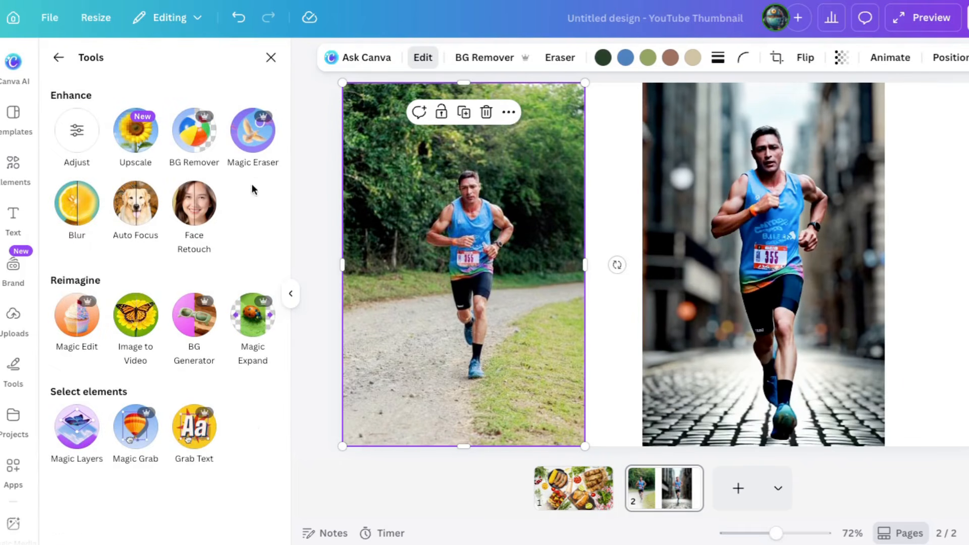